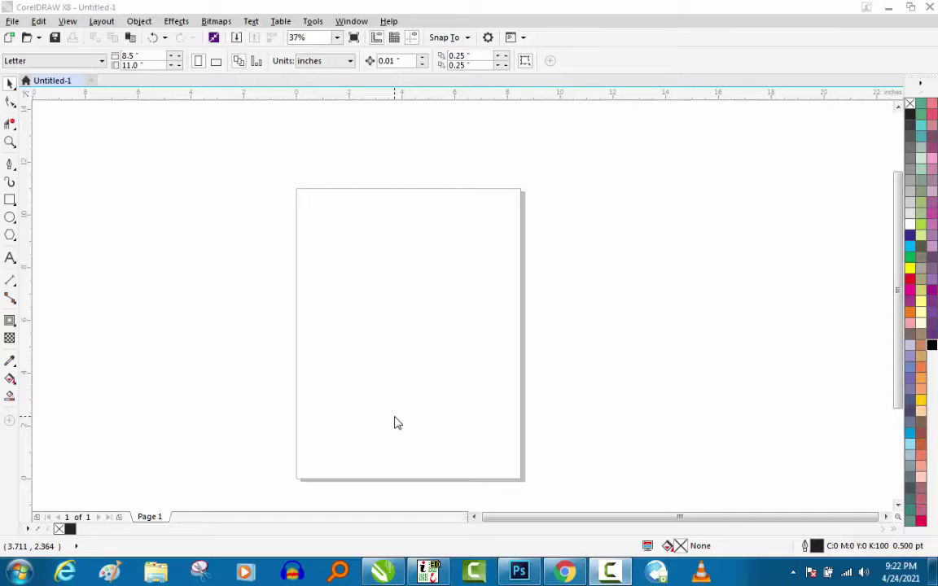
# - Switch from the blank CorelDRAW page to the 'good efforts' YouTube channel page
pyautogui.click(565, 572)
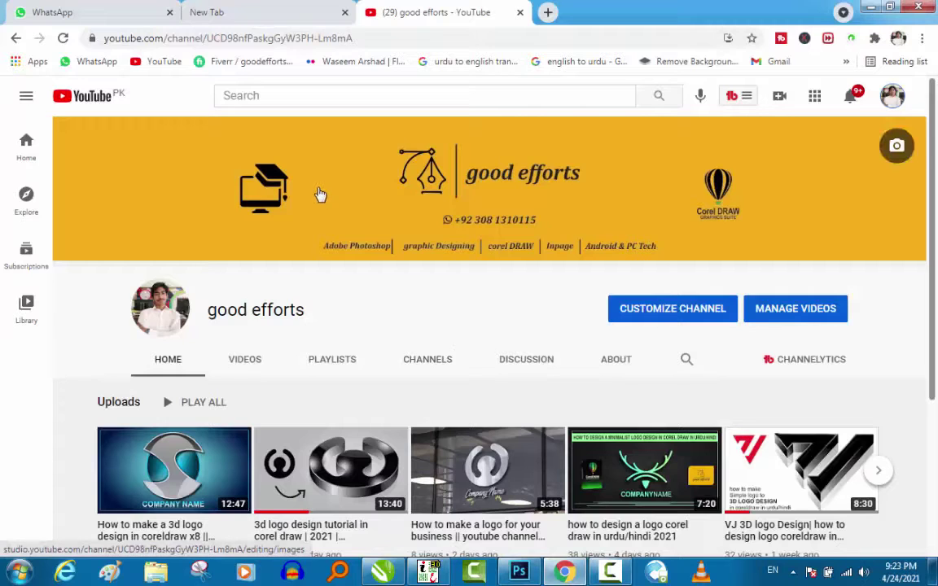
pyautogui.moveTo(489, 188)
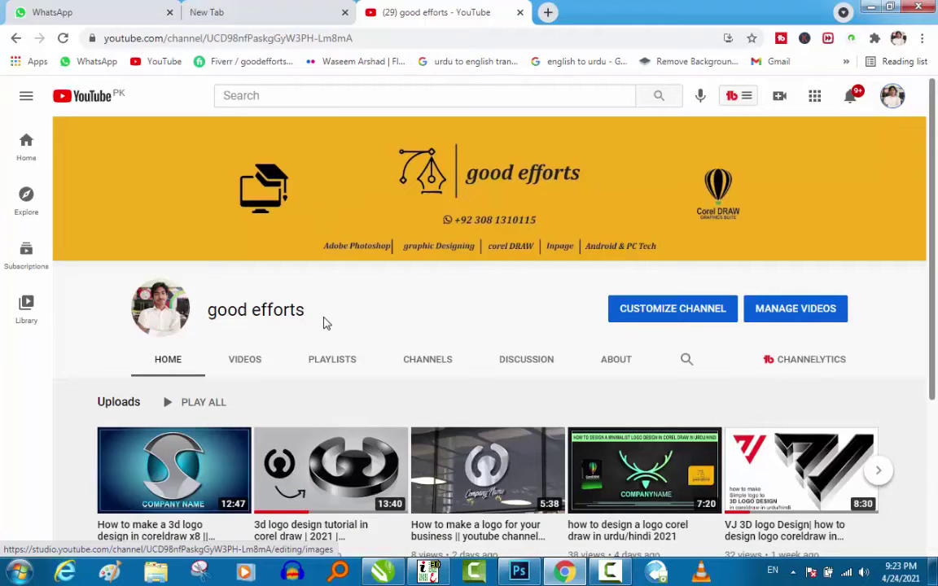
# - Scroll through the YouTube channel page, then return to the blank CorelDRAW Untitled-1 page
pyautogui.scroll(-1, 324, 323)
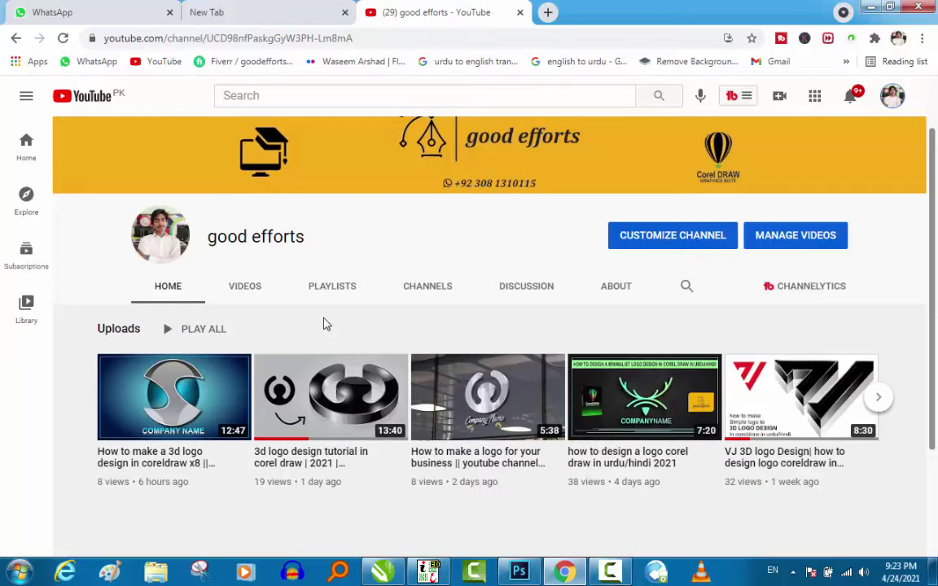
pyautogui.scroll(-1, 324, 324)
pyautogui.scroll(1, 325, 324)
pyautogui.scroll(-2, 325, 325)
pyautogui.scroll(3, 325, 325)
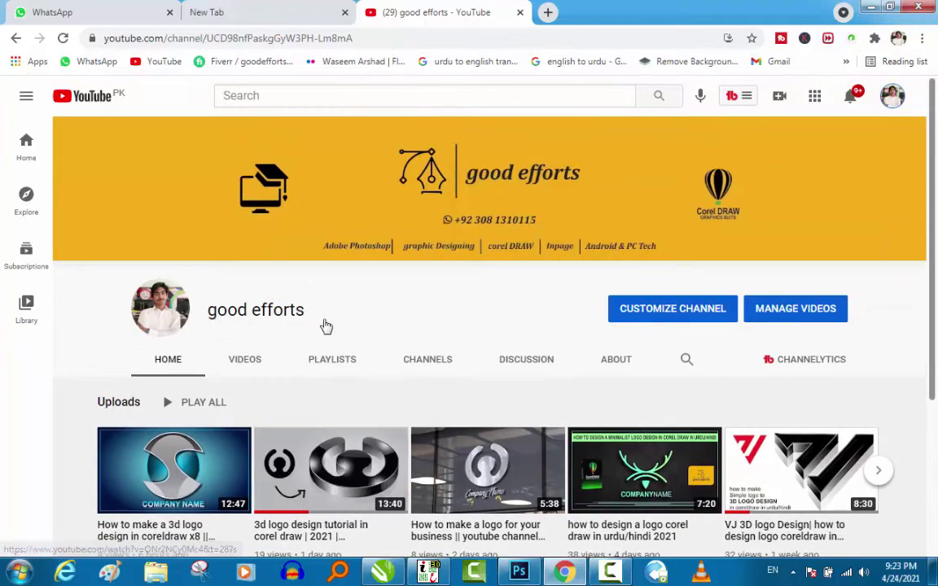
pyautogui.moveTo(330, 470)
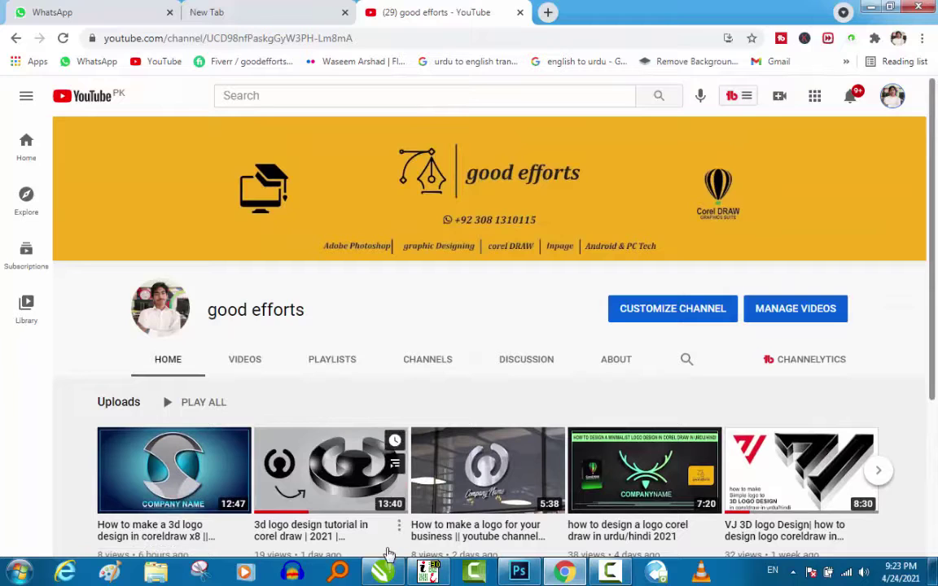
pyautogui.click(385, 572)
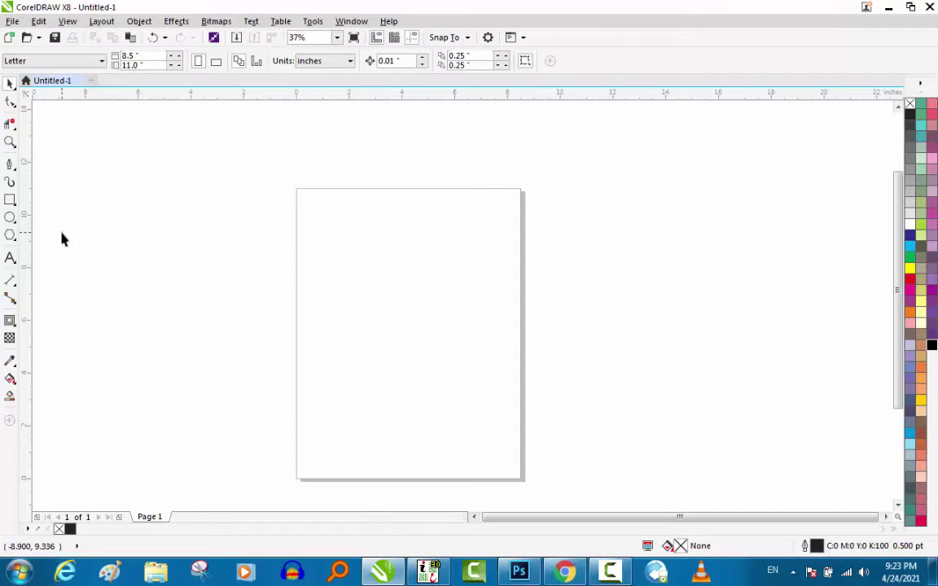
# - Draw a 6.667-inch circle with the Ellipse tool and centre it on the Letter page
pyautogui.click(10, 218)
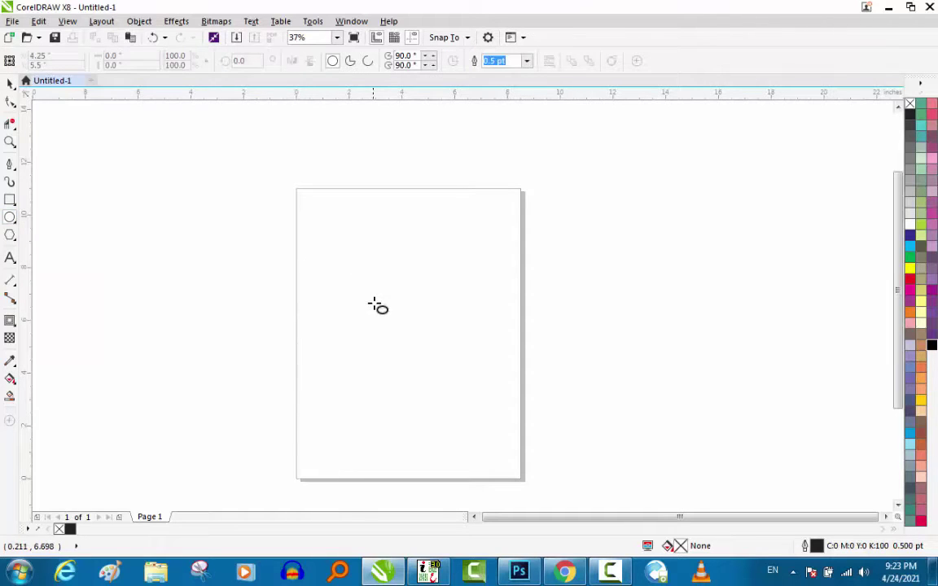
pyautogui.moveTo(333, 242); pyautogui.dragTo(494, 419)
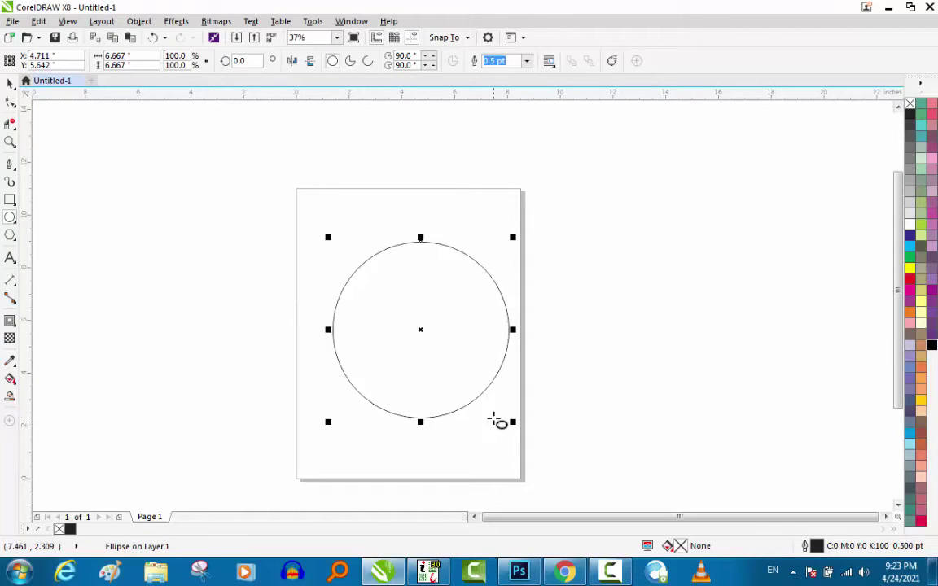
pyautogui.press('space')
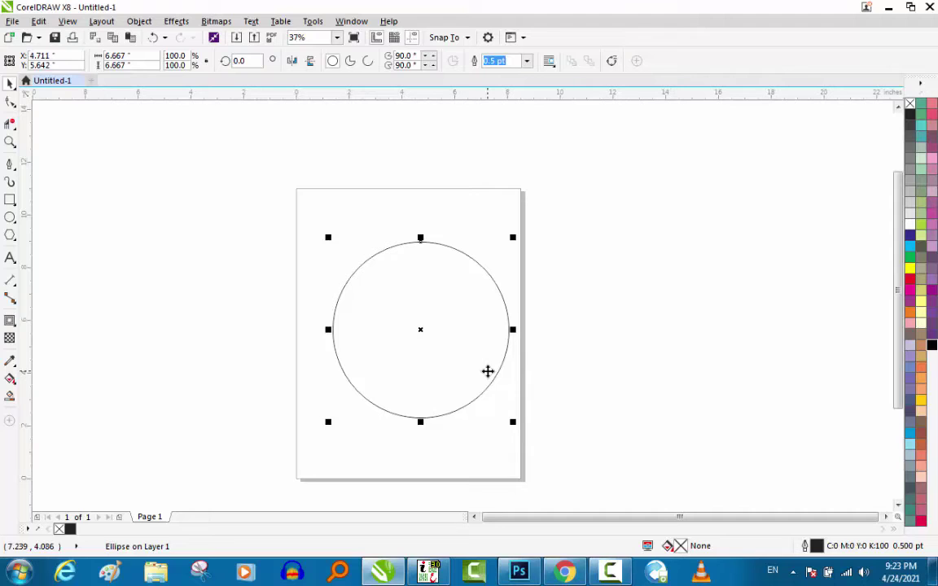
pyautogui.moveTo(487, 372); pyautogui.dragTo(475, 375)
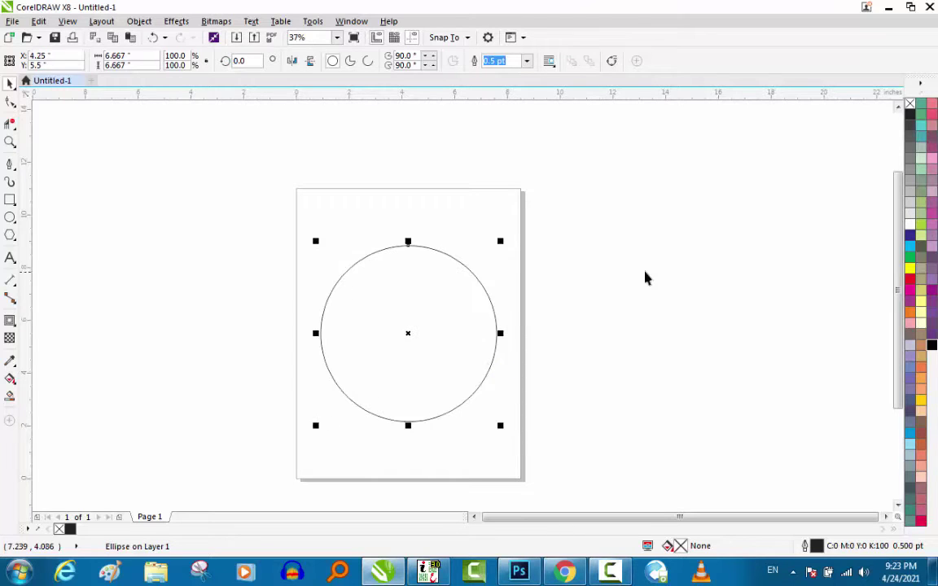
pyautogui.click(461, 334)
pyautogui.click(461, 334)
# - Add an inside contour of 2 steps at 0.686-inch offset to the circle
pyautogui.click(10, 320)
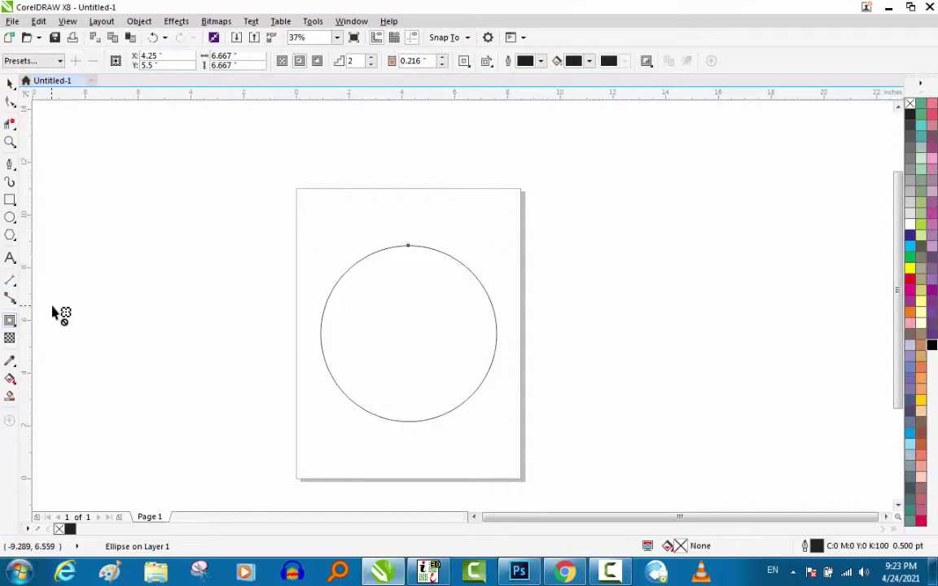
pyautogui.moveTo(408, 422); pyautogui.dragTo(417, 412)
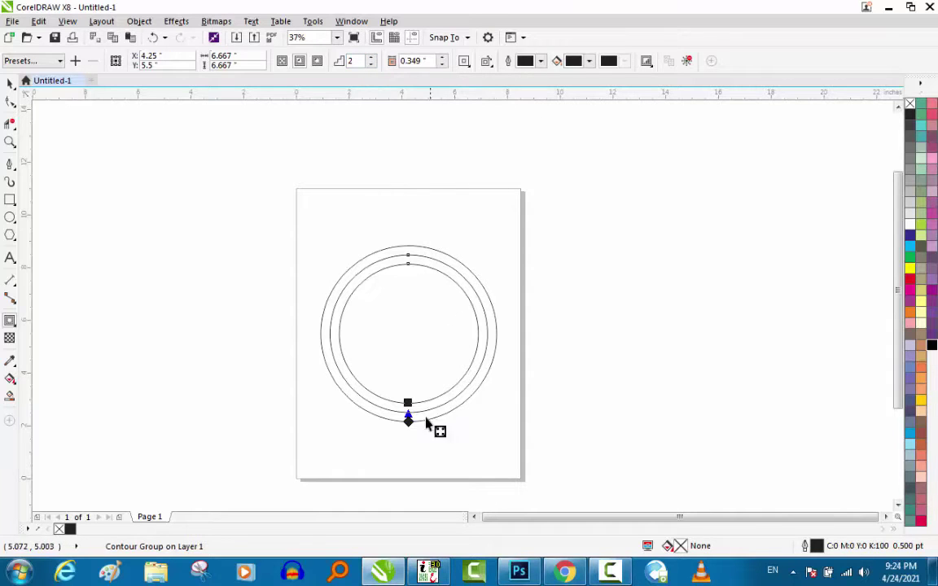
pyautogui.scroll(2, 389, 394)
pyautogui.scroll(-1, 390, 391)
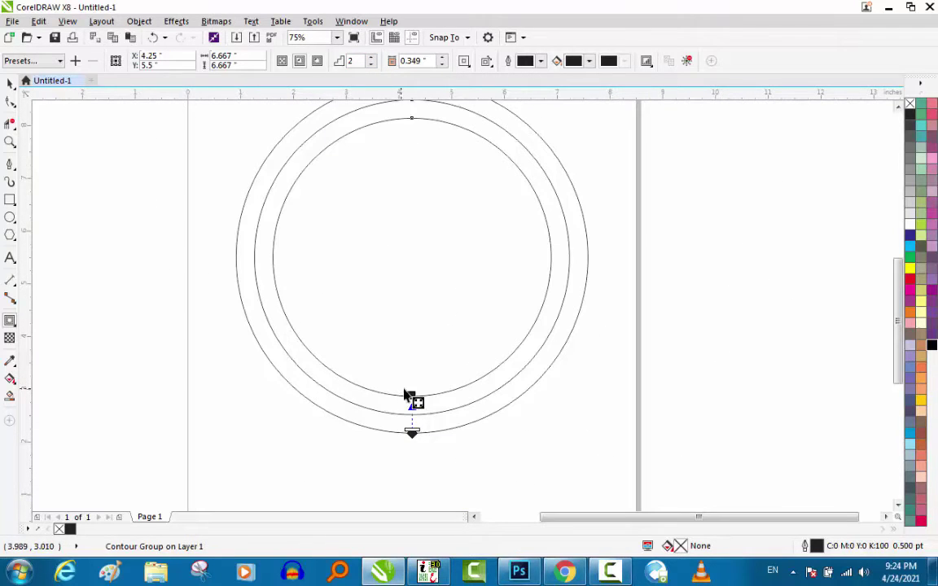
pyautogui.moveTo(412, 397); pyautogui.dragTo(410, 346)
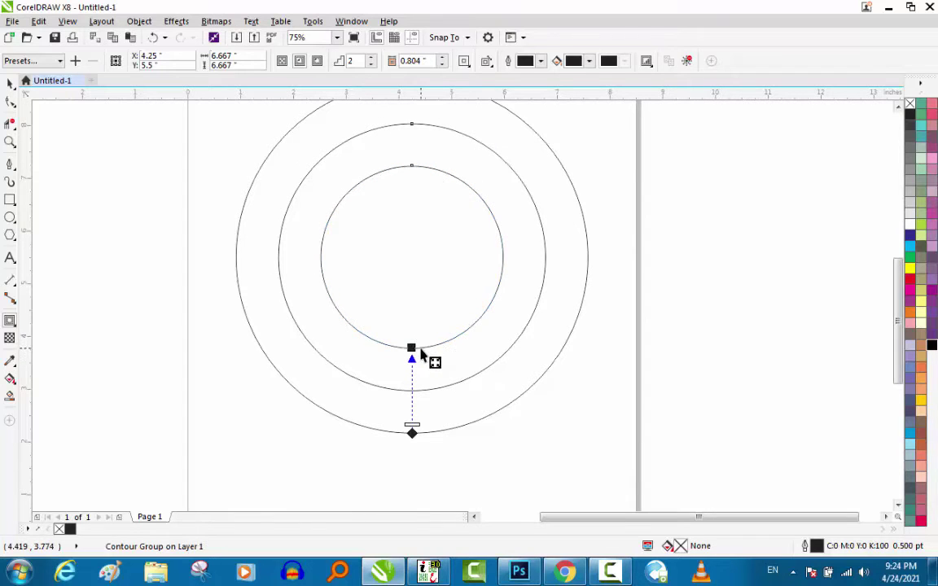
pyautogui.moveTo(411, 348); pyautogui.dragTo(411, 360)
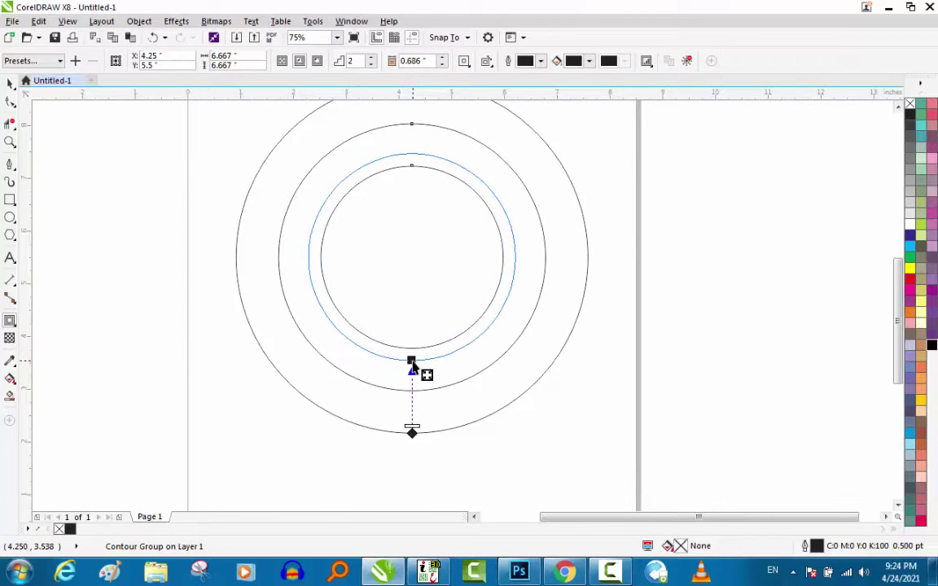
pyautogui.scroll(-1, 326, 382)
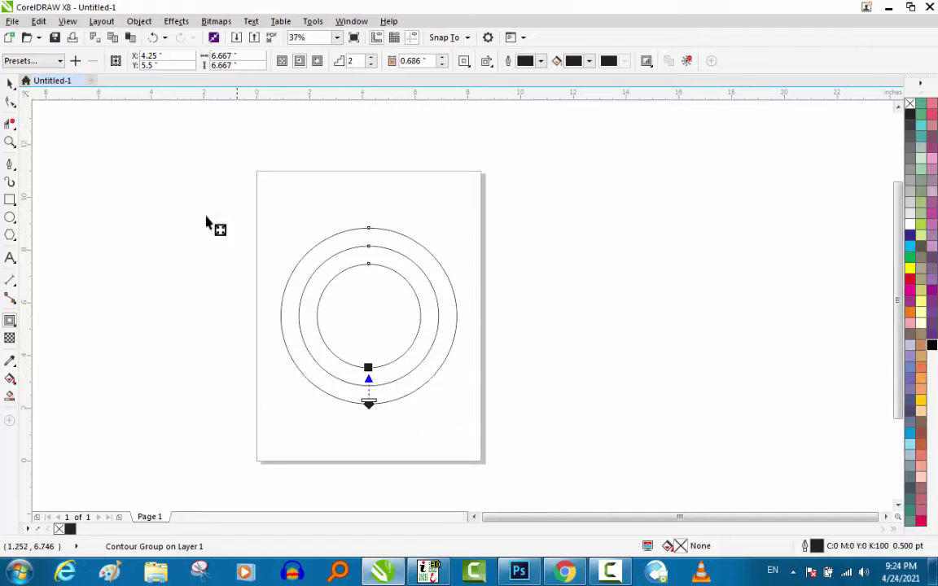
# - Break the contour group apart and group all three rings into one object
pyautogui.click(9, 83)
pyautogui.moveTo(264, 222); pyautogui.dragTo(526, 452)
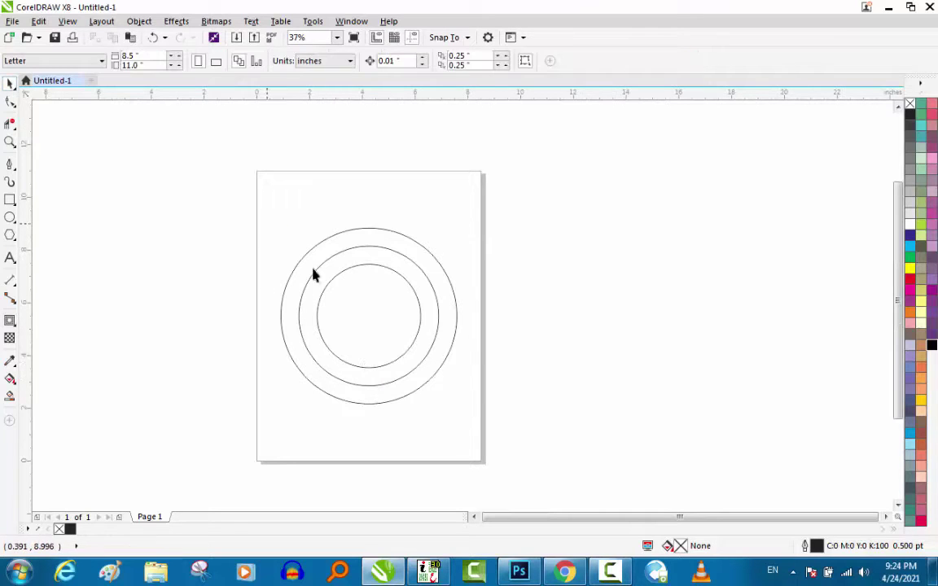
pyautogui.click(359, 275)
pyautogui.click(361, 267)
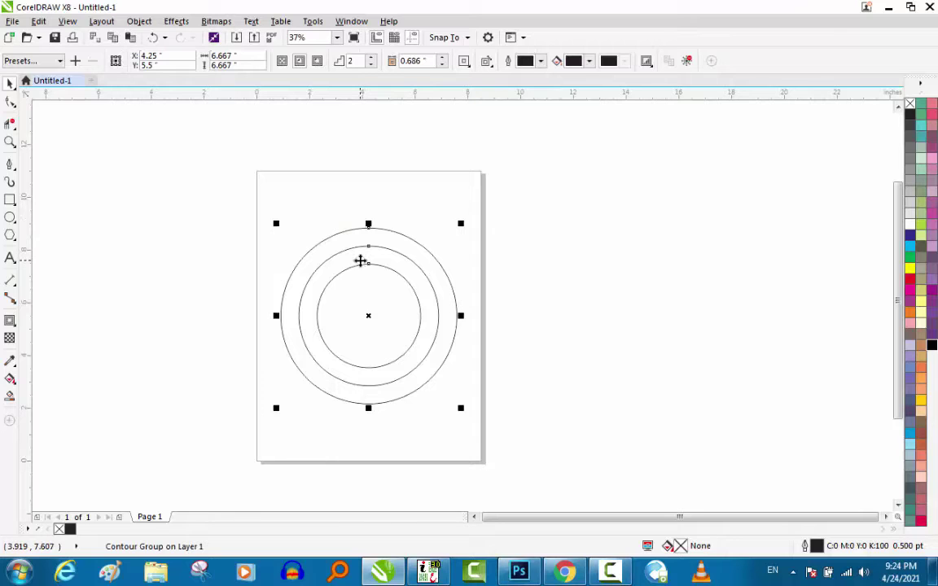
pyautogui.rightClick(362, 263)
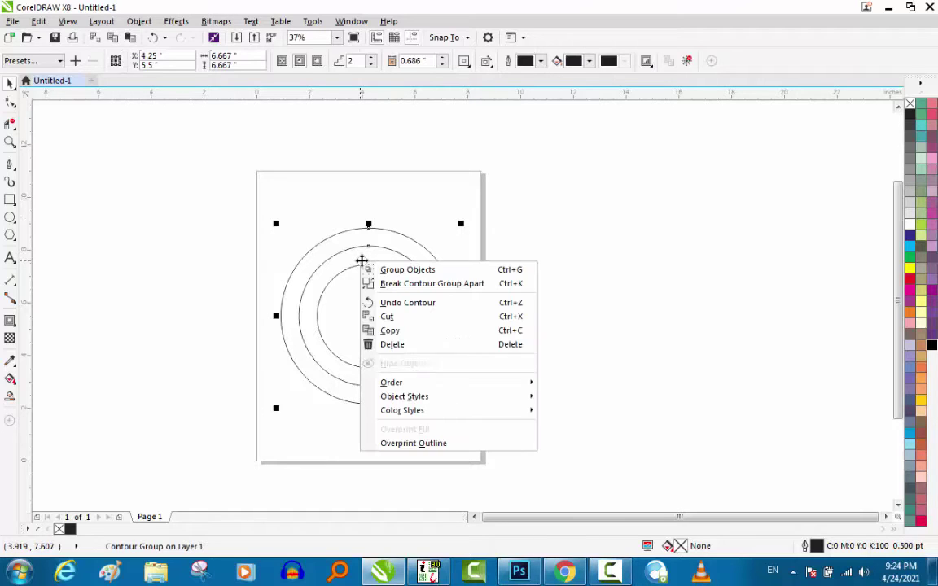
pyautogui.click(413, 284)
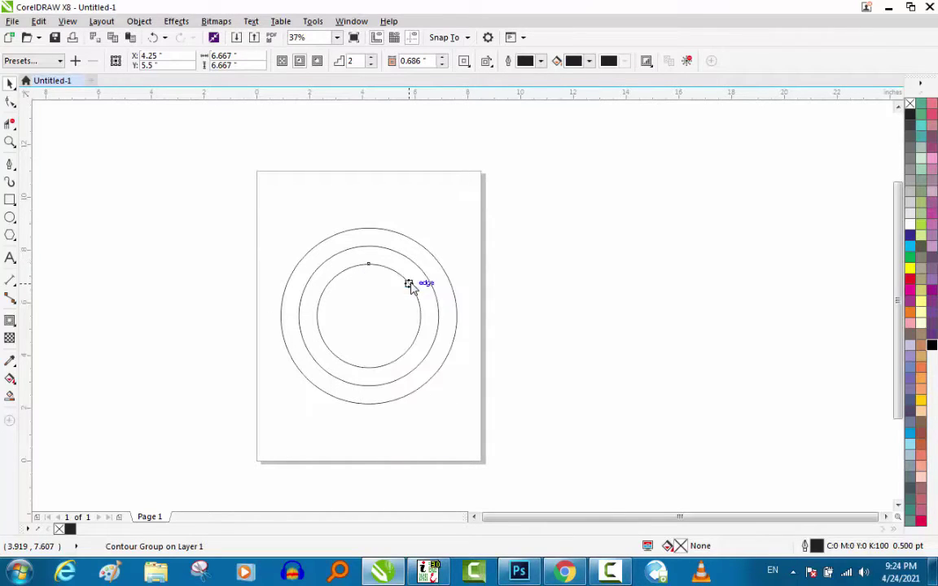
pyautogui.click(529, 184)
pyautogui.moveTo(573, 158)
pyautogui.mouseDown()
pyautogui.moveTo(319, 310)
pyautogui.moveTo(181, 457)
pyautogui.mouseUp()
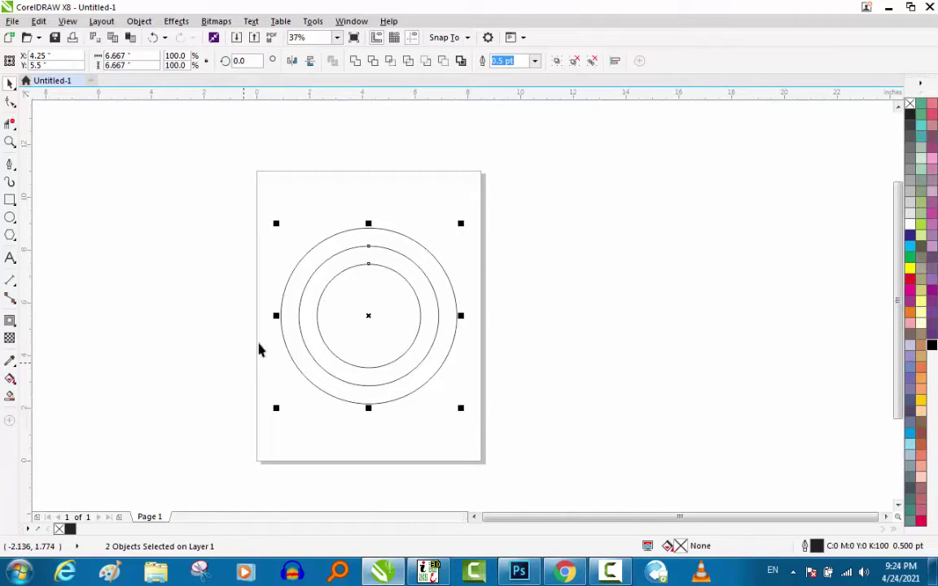
pyautogui.hotkey('ctrl', 'g')
pyautogui.click(342, 311)
# - Place a copy of the ring set beside the original, overlapping it
pyautogui.click(321, 339)
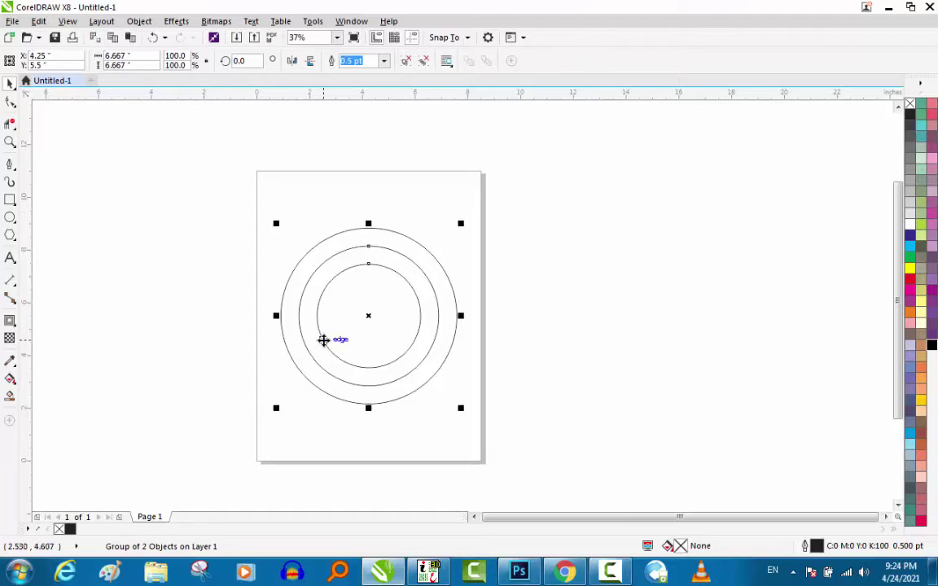
pyautogui.moveTo(347, 316); pyautogui.dragTo(550, 315)
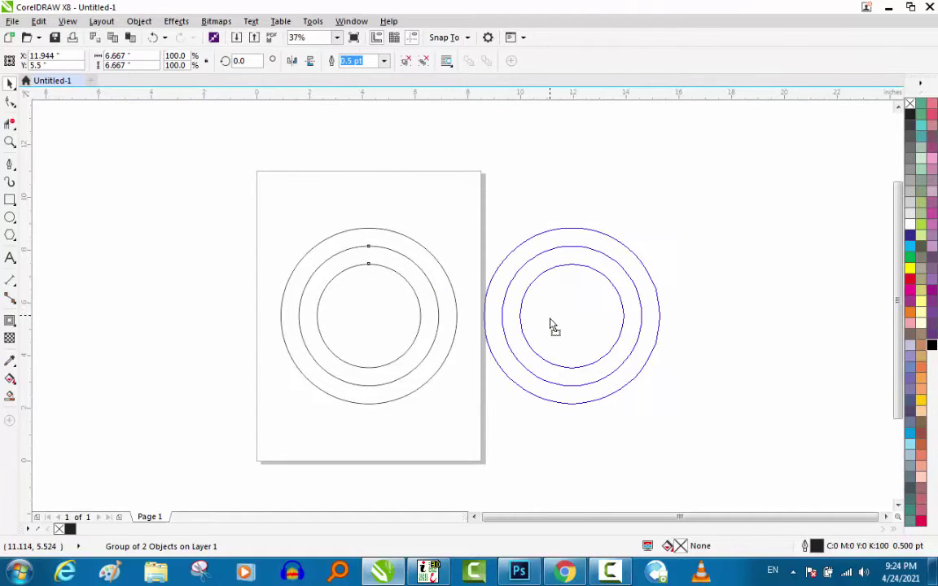
pyautogui.moveTo(411, 282); pyautogui.dragTo(552, 367)
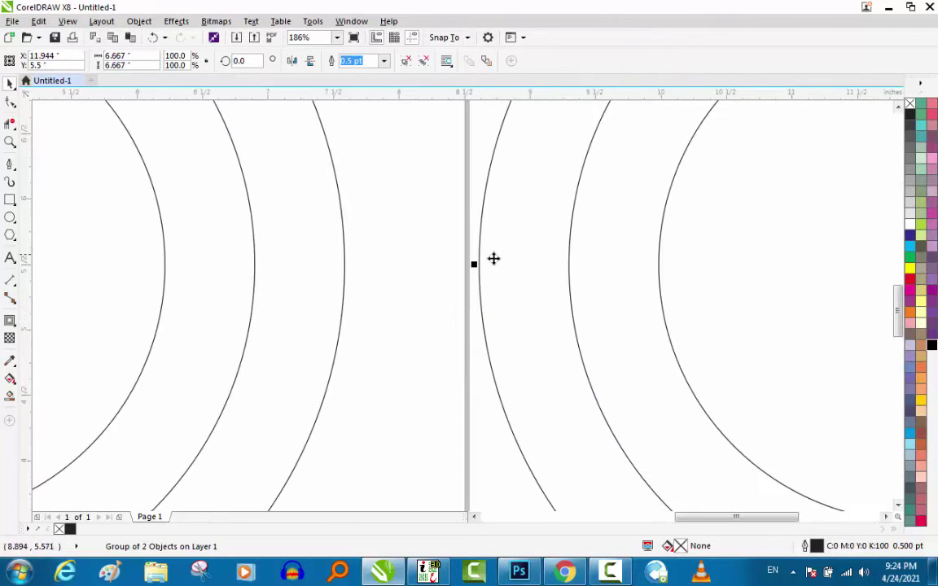
pyautogui.moveTo(481, 254); pyautogui.dragTo(165, 279)
pyautogui.scroll(-3, 188, 289)
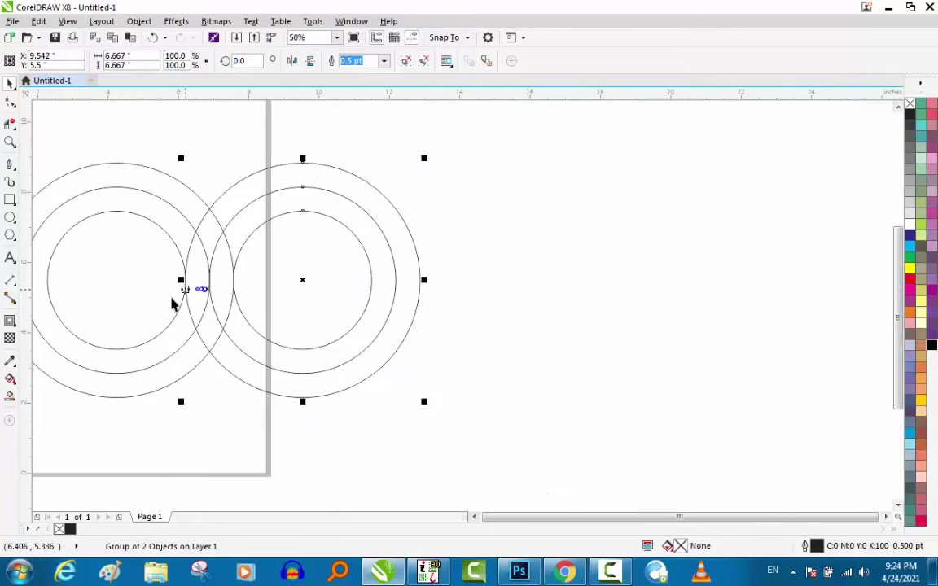
pyautogui.scroll(-2, 180, 306)
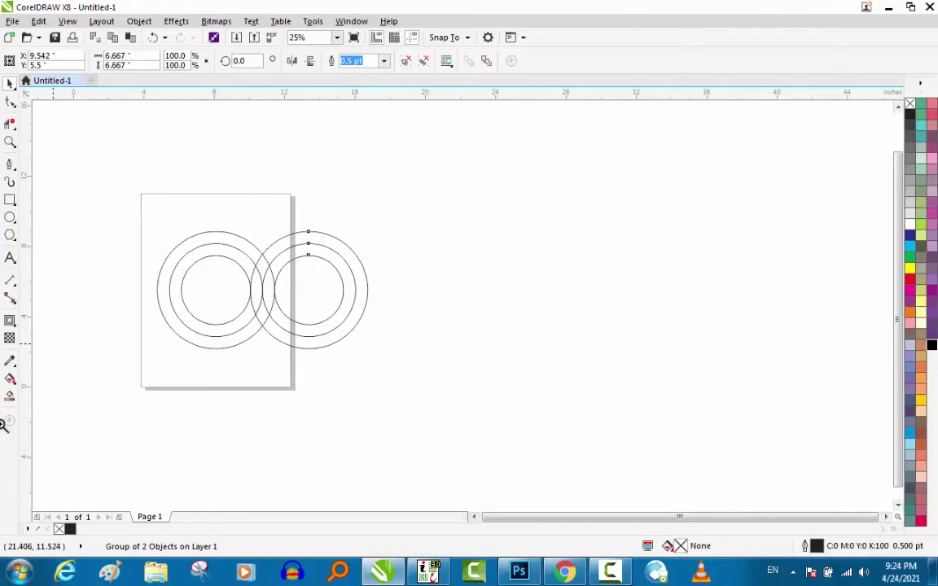
pyautogui.scroll(1, 157, 262)
# - Scale both ring sets to about 54.5% and make the page landscape
pyautogui.moveTo(222, 146)
pyautogui.mouseDown()
pyautogui.moveTo(646, 382)
pyautogui.moveTo(491, 362)
pyautogui.mouseUp()
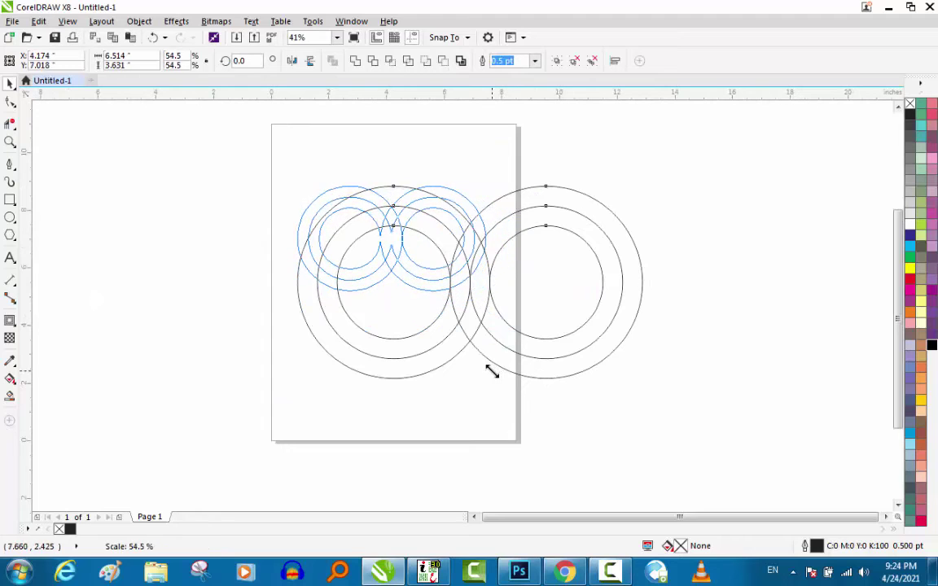
pyautogui.click(77, 195)
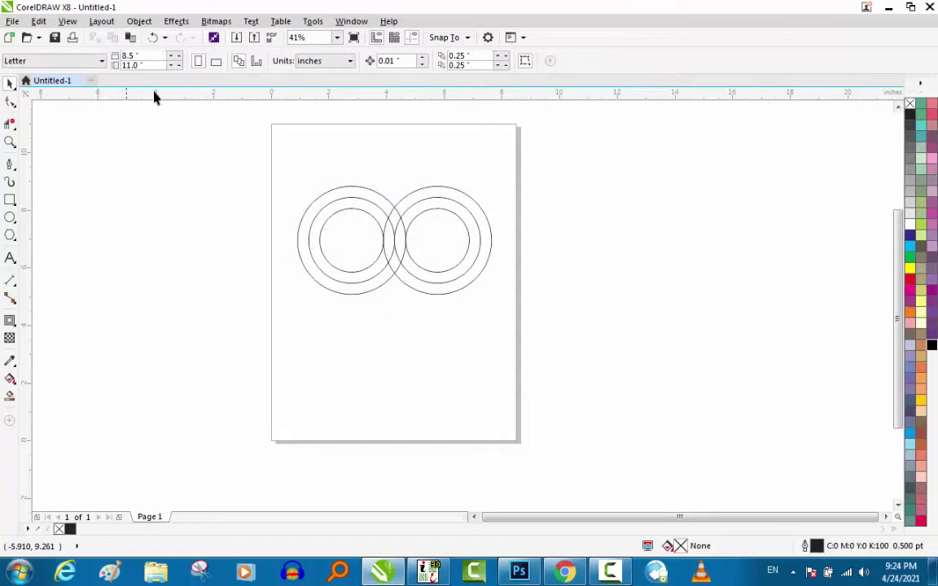
pyautogui.click(216, 65)
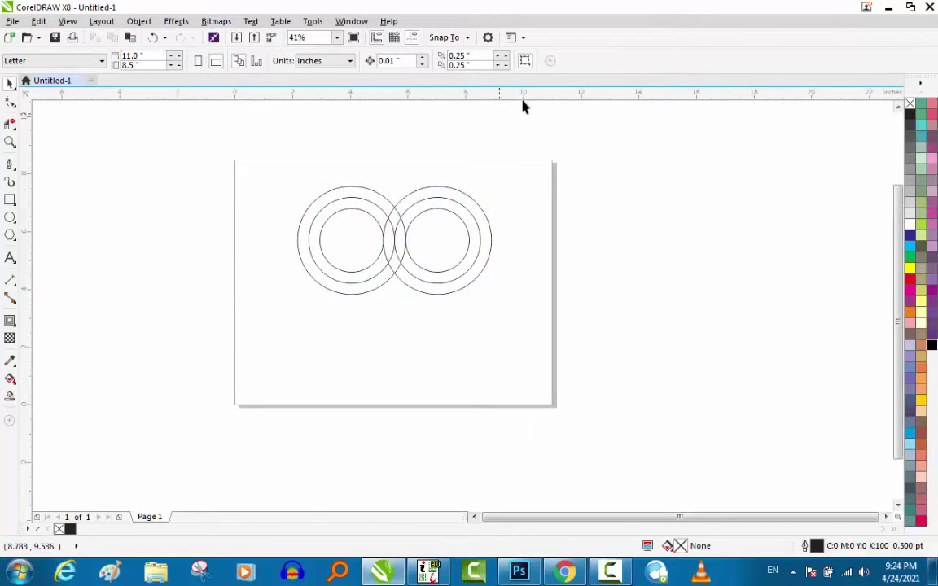
# - Move the ring sets lower and place a copy of the middle ring above them
pyautogui.hotkey('ctrl', 'a')
pyautogui.moveTo(444, 246); pyautogui.dragTo(445, 303)
pyautogui.click(360, 299)
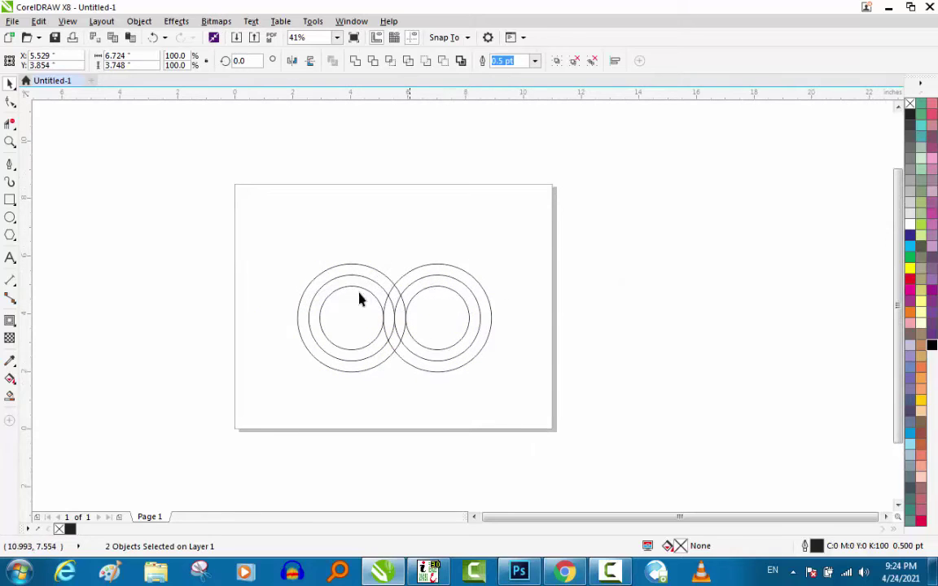
pyautogui.moveTo(299, 350); pyautogui.dragTo(317, 331)
pyautogui.click(319, 328)
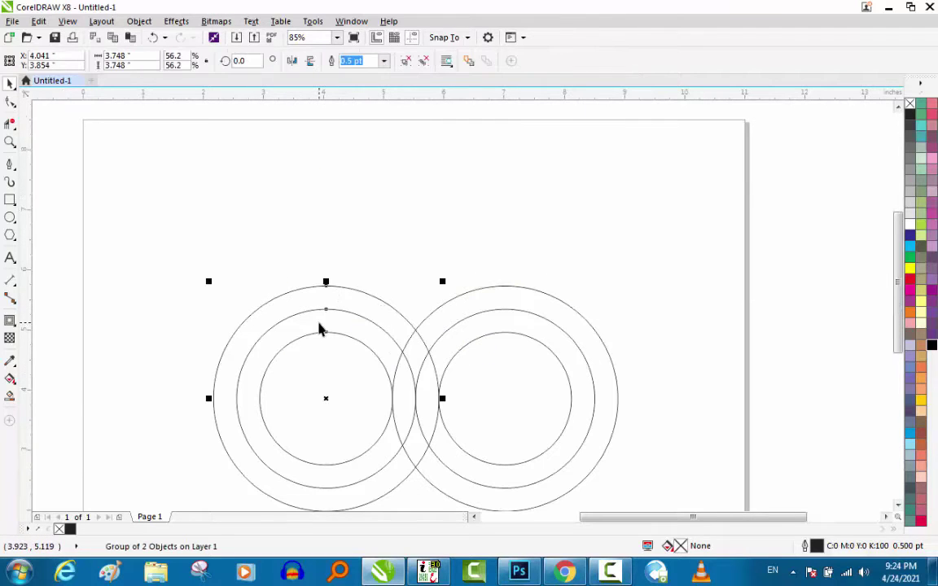
pyautogui.keyDown('ctrl'); pyautogui.click(320, 328); pyautogui.keyUp('ctrl')
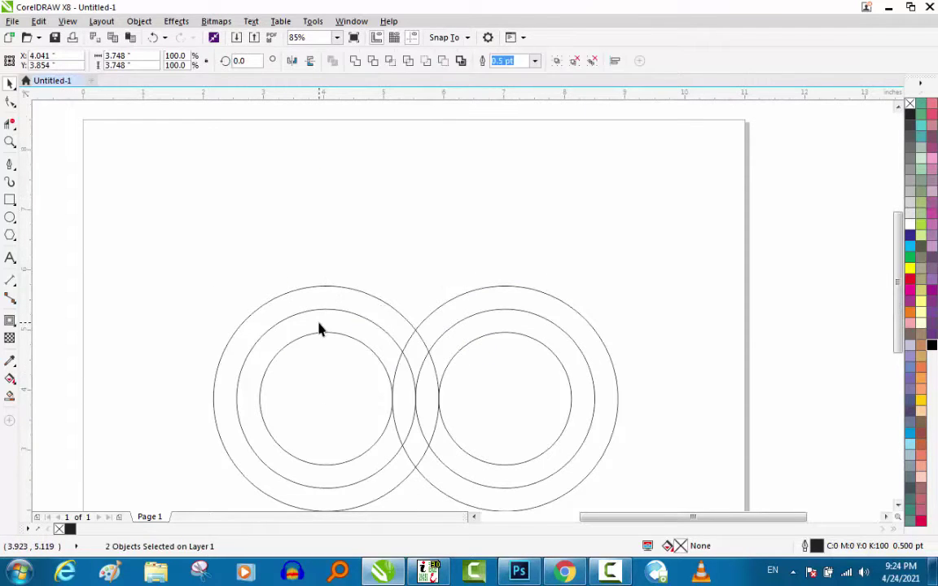
pyautogui.click(312, 323)
pyautogui.click(312, 324)
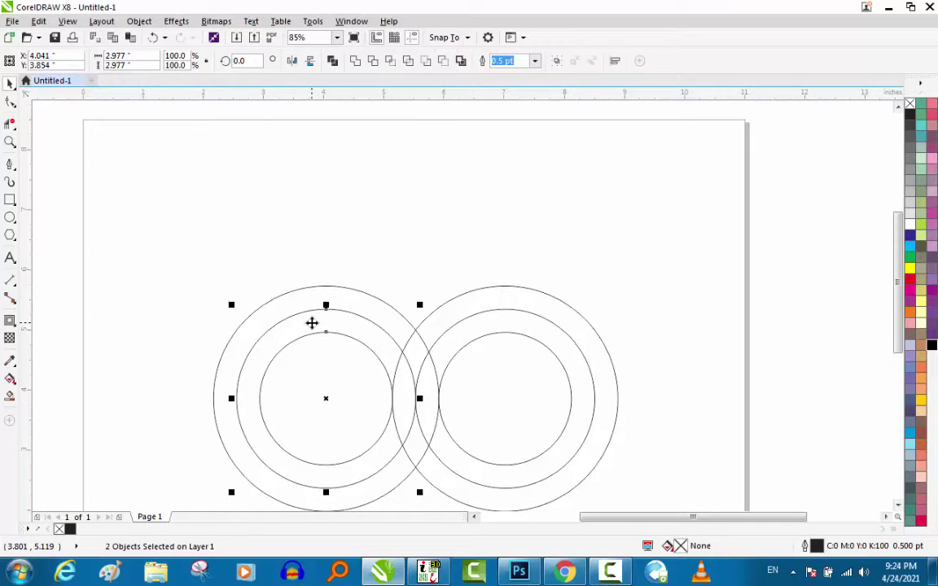
pyautogui.keyDown('ctrl'); pyautogui.click(312, 324); pyautogui.keyUp('ctrl')
pyautogui.moveTo(345, 312); pyautogui.dragTo(429, 132)
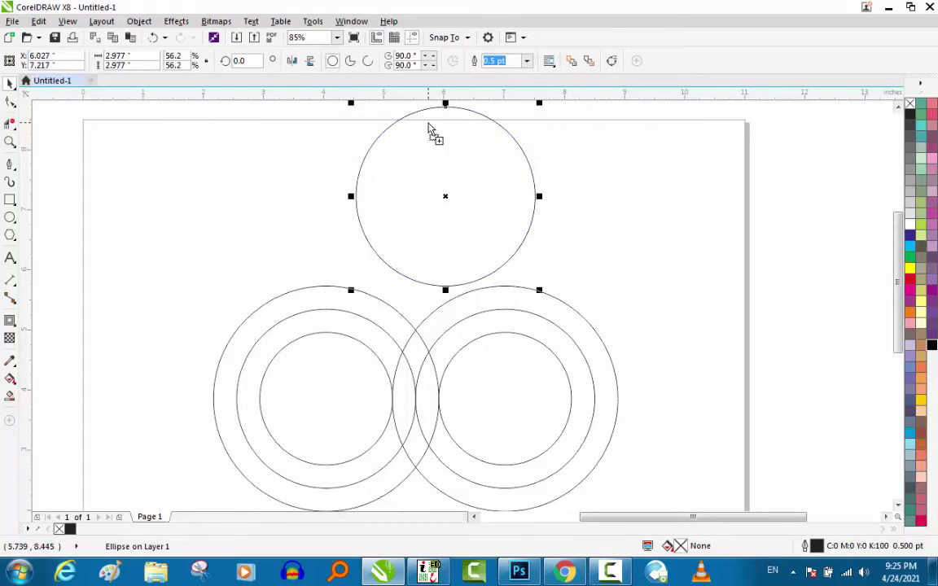
pyautogui.moveTo(693, 248); pyautogui.dragTo(664, 290)
# - Group the two ring sets, then select the top circle together with the ring group
pyautogui.moveTo(581, 354); pyautogui.dragTo(188, 485)
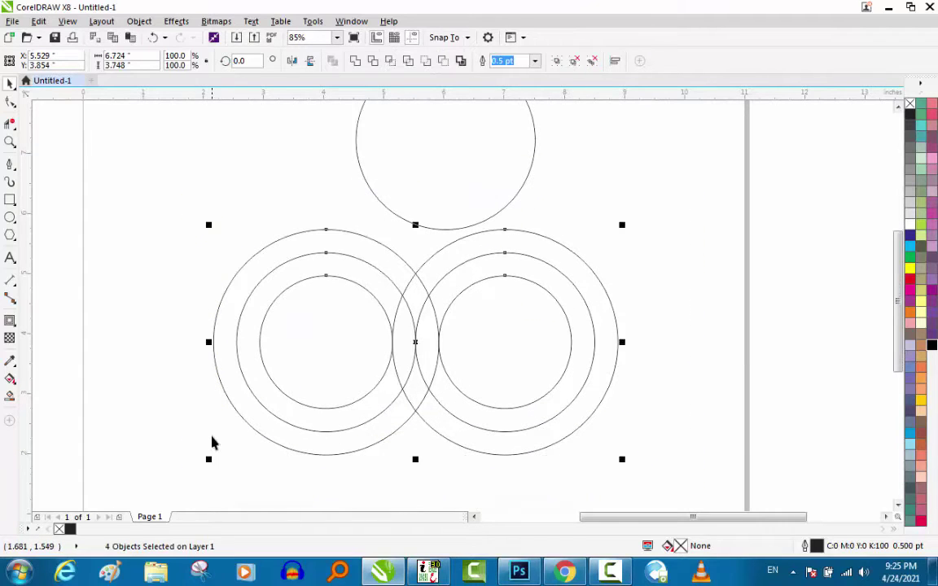
pyautogui.hotkey('ctrl', 'g')
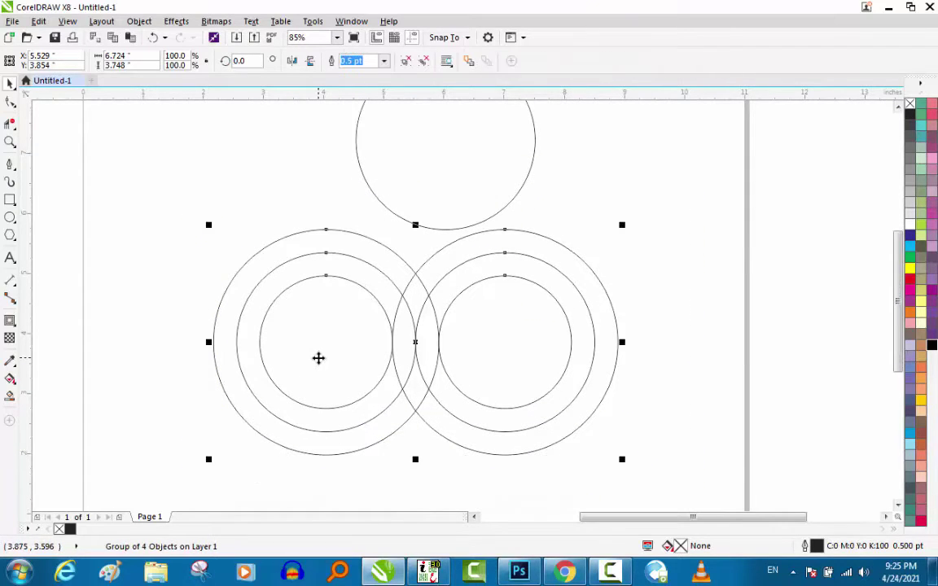
pyautogui.click(612, 166)
pyautogui.click(487, 218)
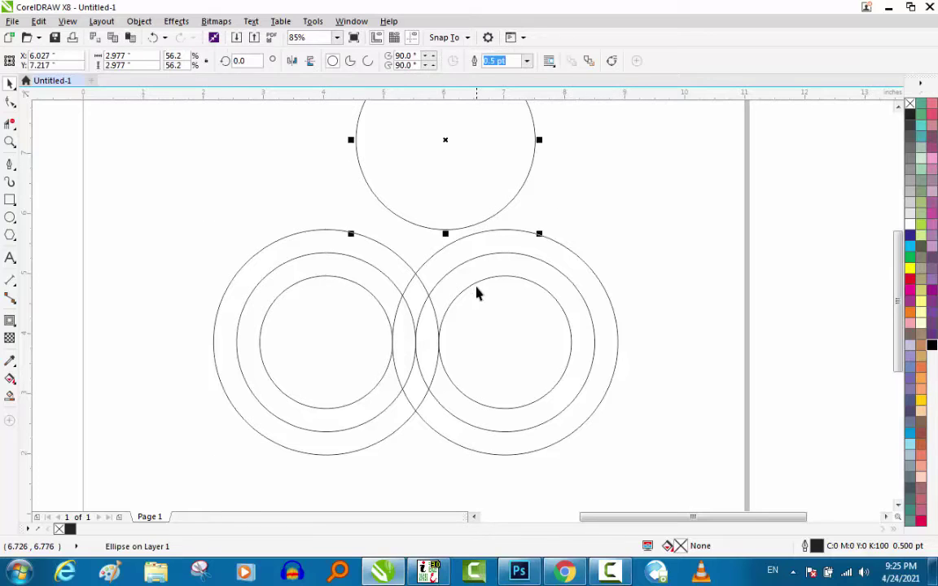
pyautogui.keyDown('shift'); pyautogui.click(482, 312); pyautogui.keyUp('shift')
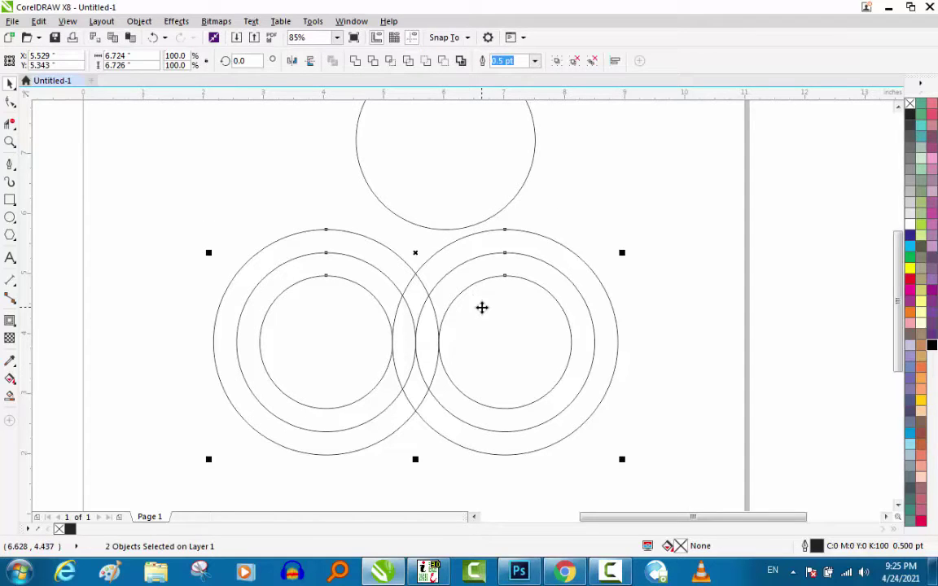
# - Centre the top circle over the ring sets and lower it onto the ring crossing
pyautogui.press('c')
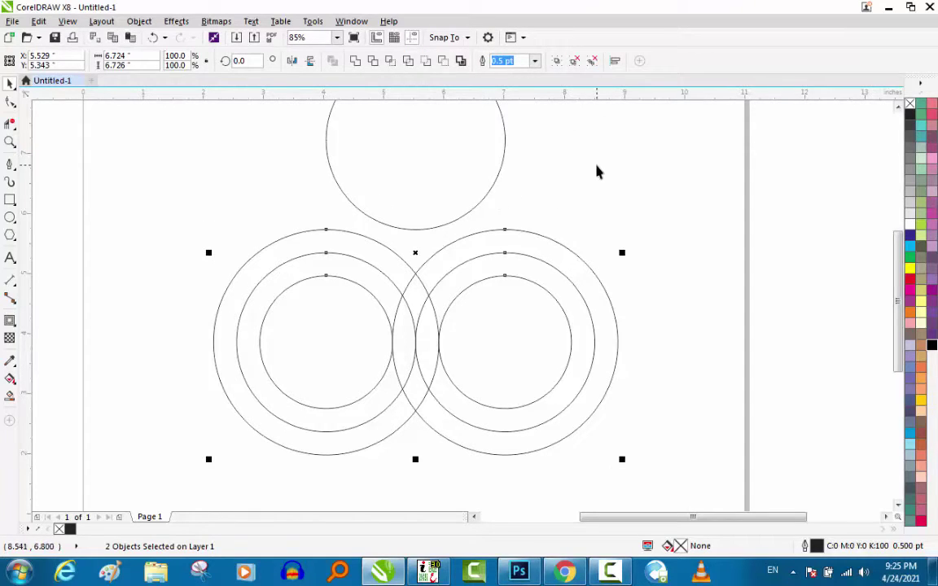
pyautogui.click(597, 172)
pyautogui.click(476, 140)
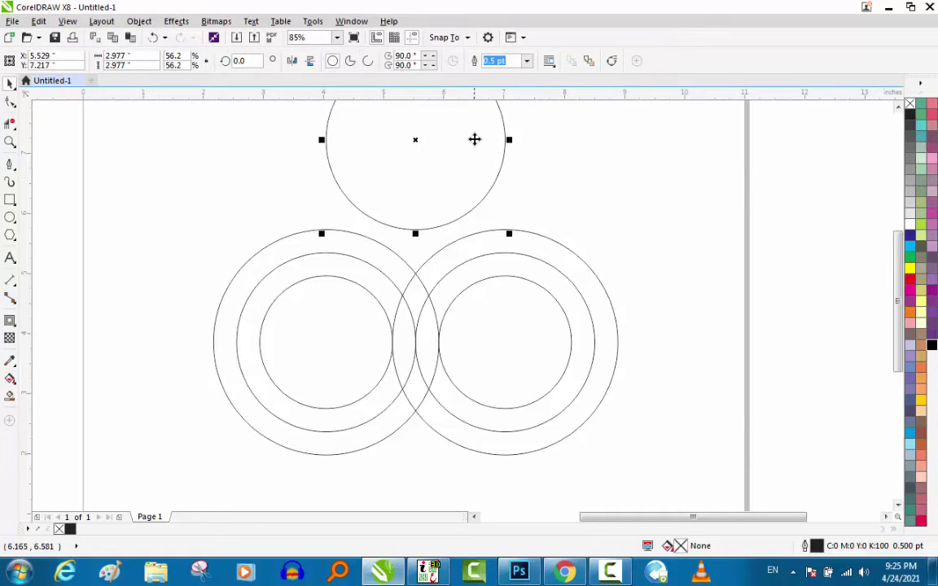
pyautogui.moveTo(476, 140); pyautogui.dragTo(478, 266)
# - Zoom in and out to check the circle's fit, then select and frame all circles
pyautogui.press('F2')
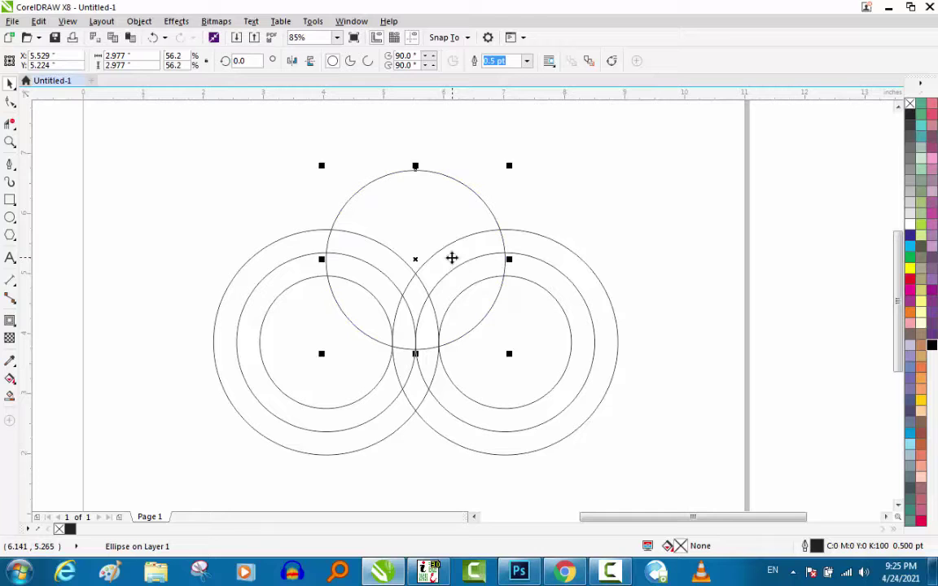
pyautogui.moveTo(542, 253)
pyautogui.mouseDown()
pyautogui.moveTo(346, 379)
pyautogui.moveTo(400, 402)
pyautogui.moveTo(404, 388)
pyautogui.mouseUp()
pyautogui.scroll(-3, 413, 382)
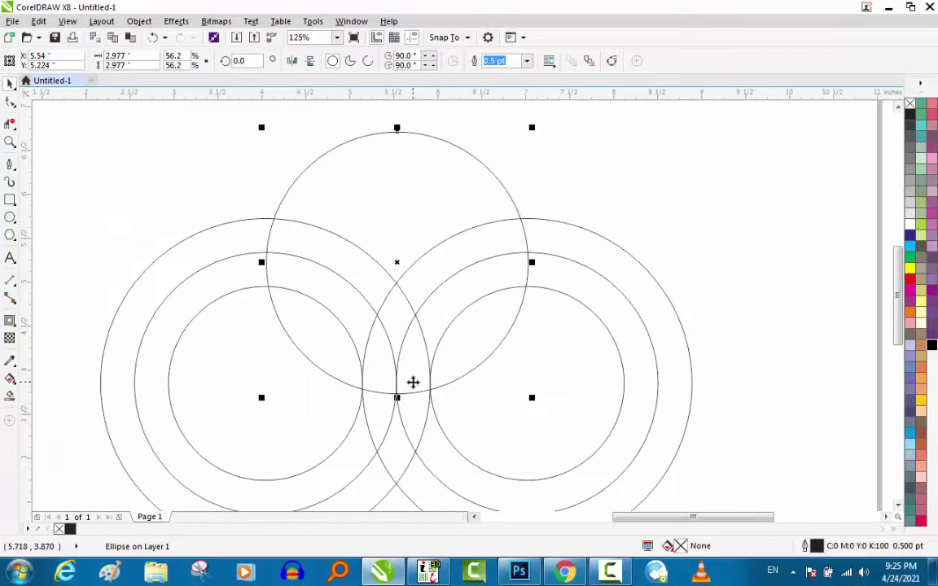
pyautogui.keyDown('shift'); pyautogui.click(433, 444); pyautogui.keyUp('shift')
pyautogui.keyDown('shift'); pyautogui.click(433, 442); pyautogui.keyUp('shift')
pyautogui.press('z')
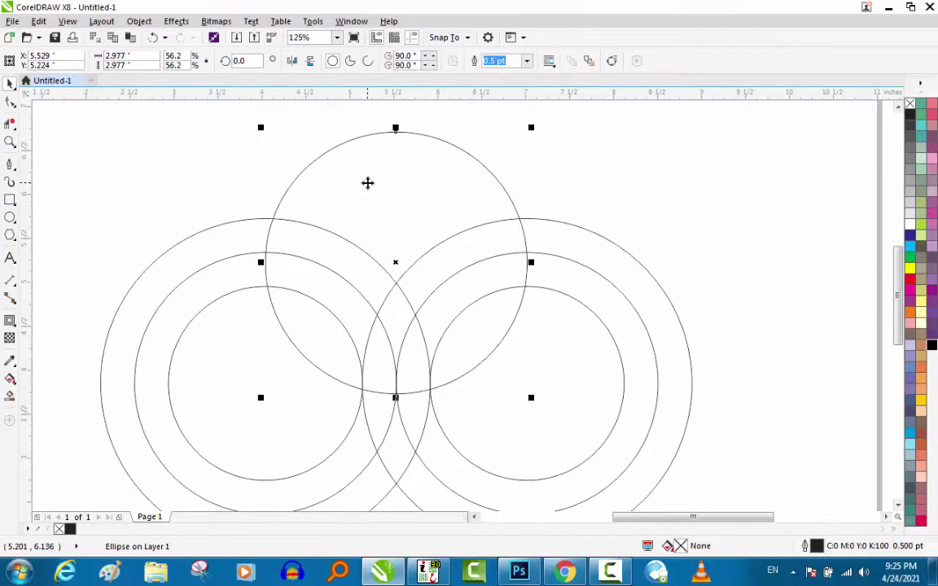
pyautogui.scroll(-2, 367, 184)
pyautogui.moveTo(288, 160); pyautogui.dragTo(542, 409)
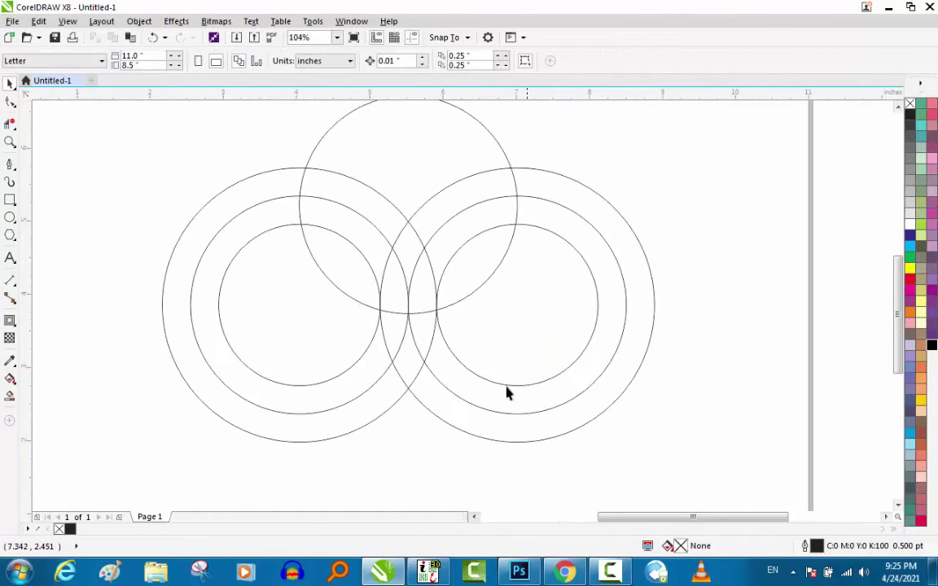
pyautogui.scroll(-2, 334, 352)
pyautogui.press('z')
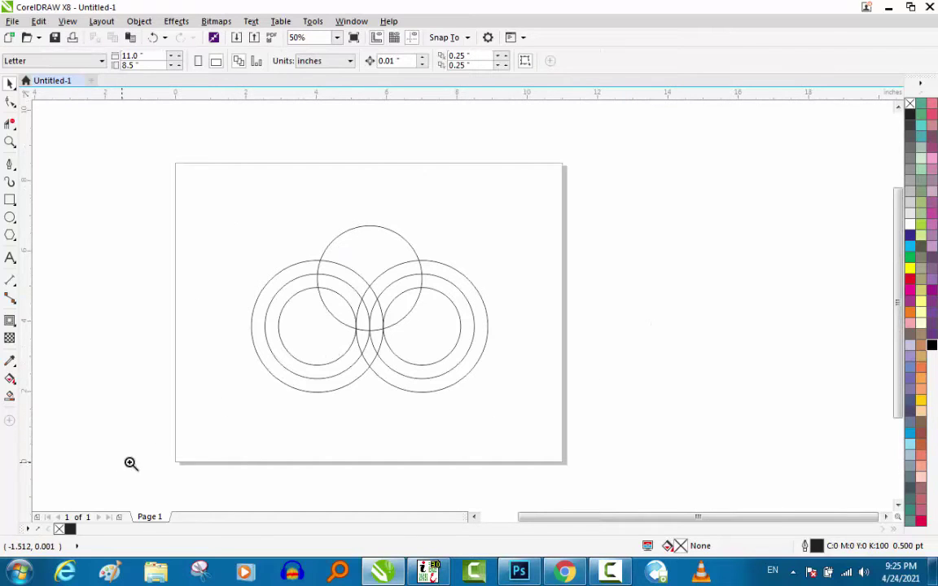
pyautogui.moveTo(124, 461); pyautogui.dragTo(609, 202)
pyautogui.moveTo(732, 130); pyautogui.dragTo(318, 471)
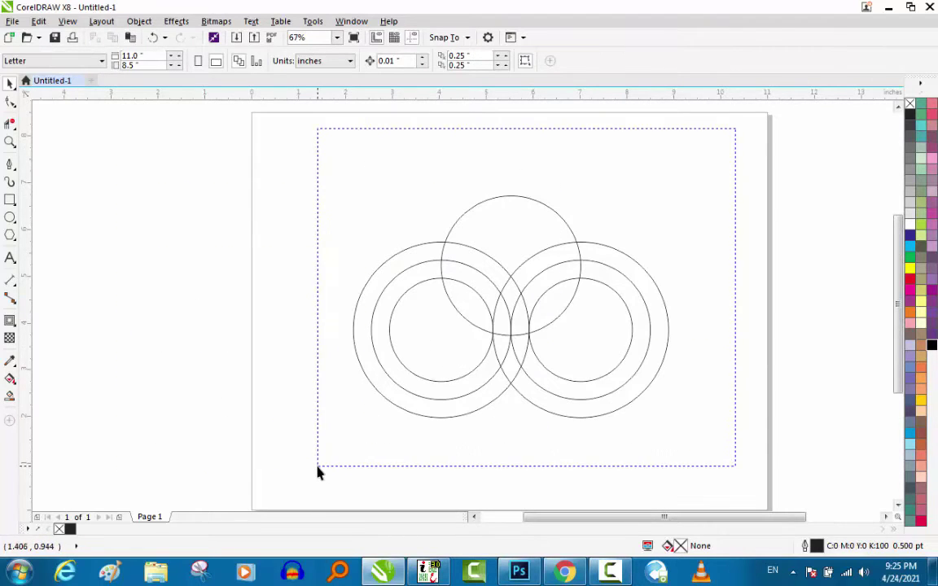
pyautogui.hotkey('shift', 'F2')
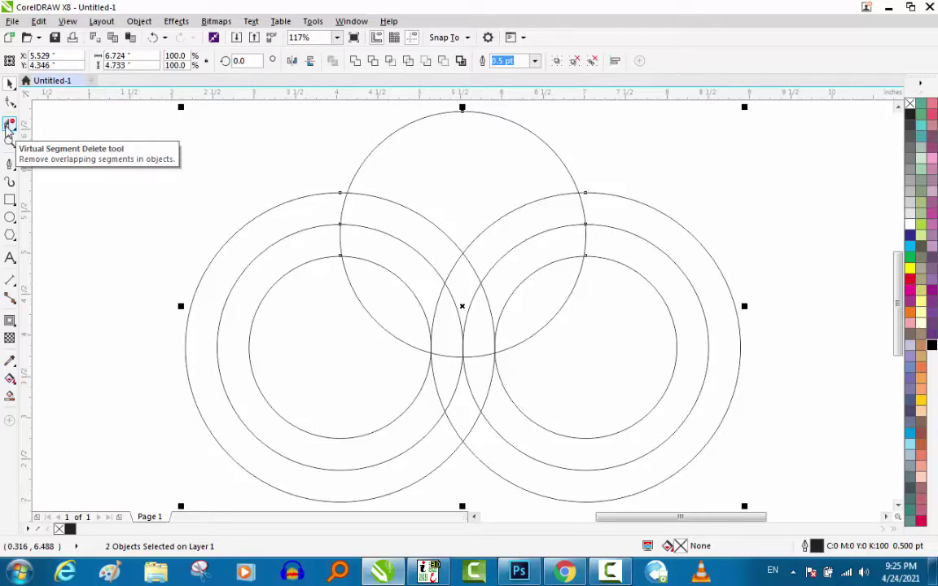
# - Delete the outer left, right, lower and top circle segments with Virtual Segment Delete
pyautogui.click(9, 124)
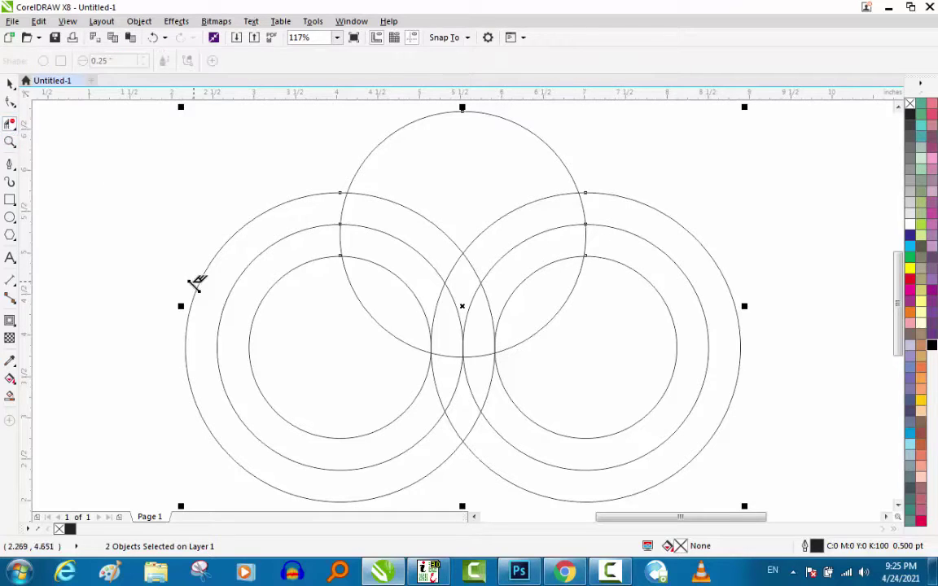
pyautogui.moveTo(199, 249); pyautogui.dragTo(276, 325)
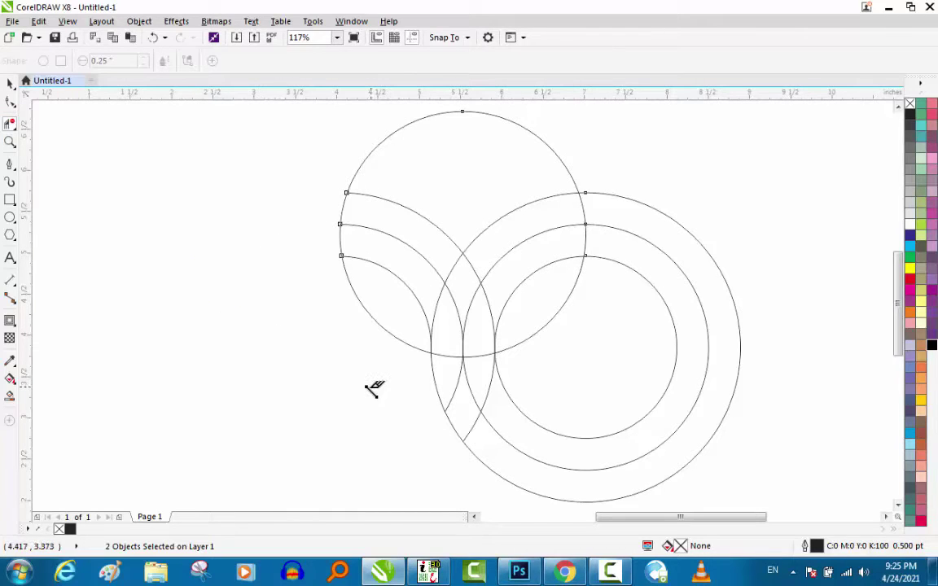
pyautogui.moveTo(590, 418); pyautogui.dragTo(482, 489)
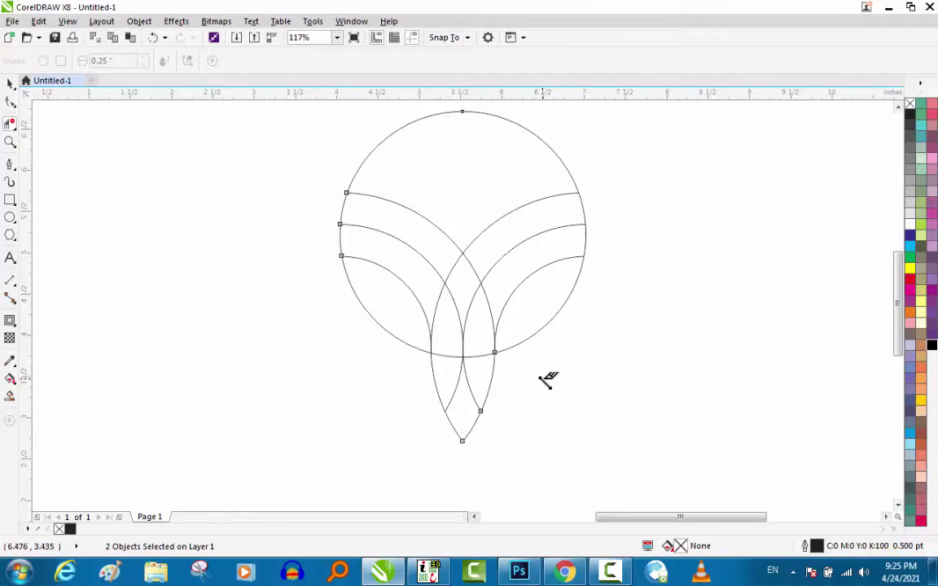
pyautogui.moveTo(547, 379); pyautogui.dragTo(420, 461)
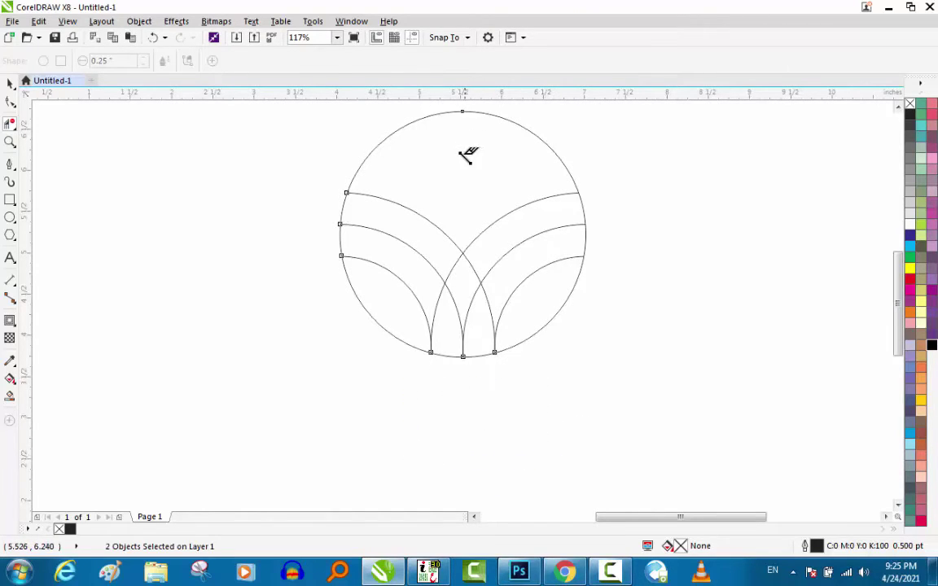
pyautogui.moveTo(463, 150); pyautogui.dragTo(497, 105)
# - Select all the remaining petal arcs and zoom to fit them
pyautogui.press('space')
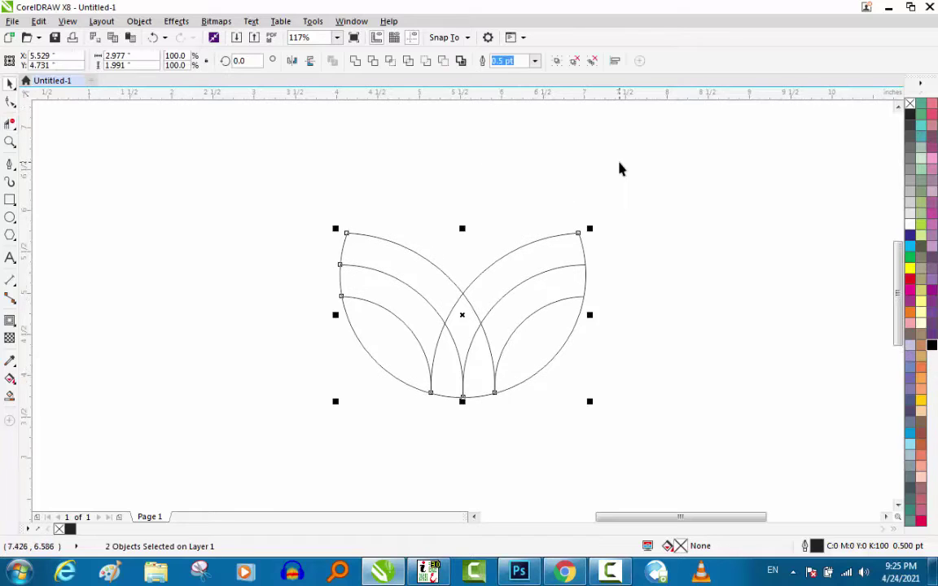
pyautogui.click(672, 177)
pyautogui.hotkey('ctrl', 'a')
pyautogui.hotkey('shift', 'F2')
pyautogui.scroll(-2, 360, 301)
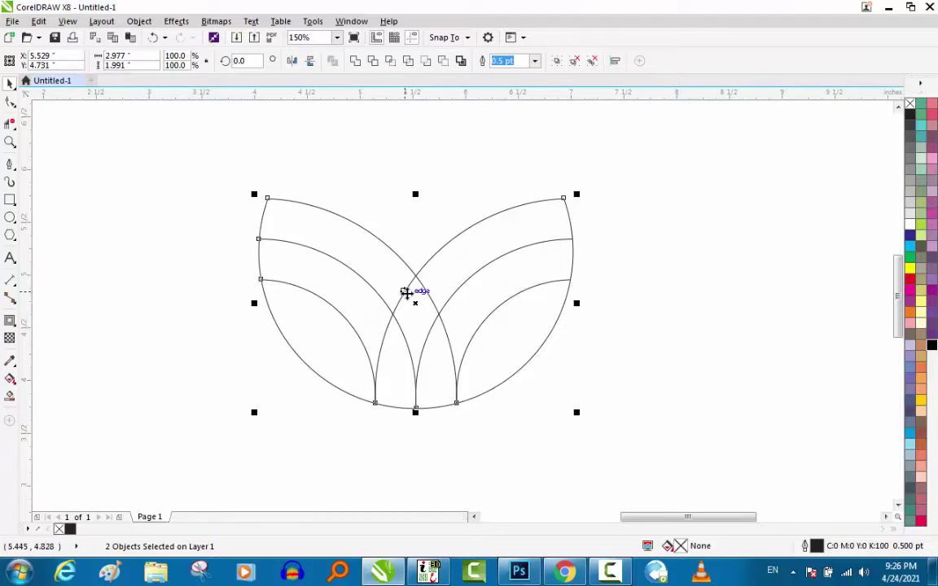
pyautogui.click(672, 364)
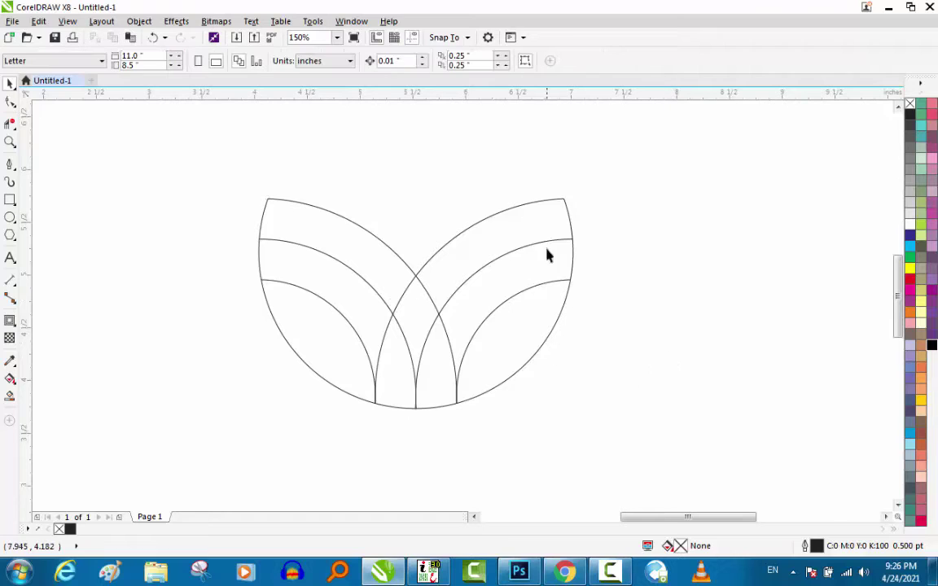
pyautogui.moveTo(693, 146); pyautogui.dragTo(203, 473)
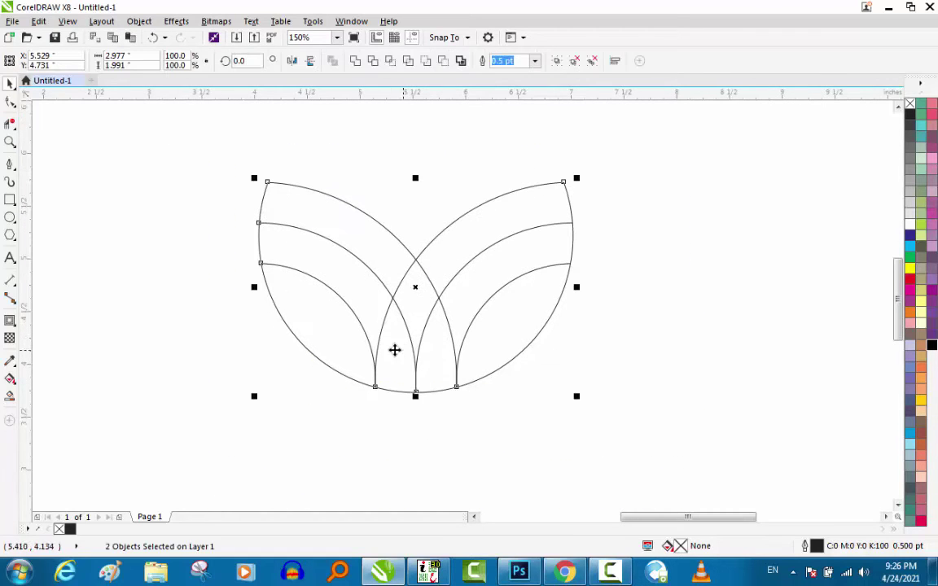
pyautogui.moveTo(265, 441); pyautogui.dragTo(641, 160)
pyautogui.click(391, 325)
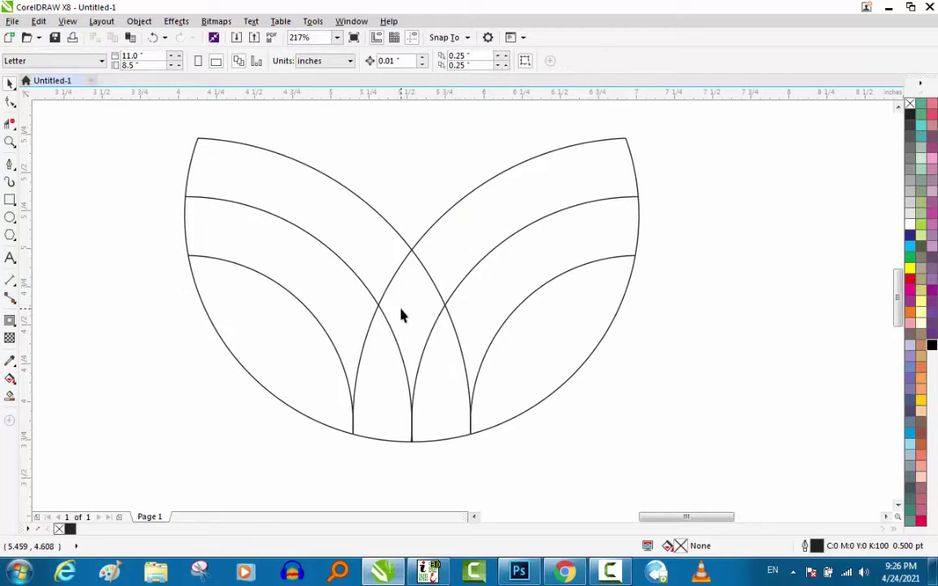
pyautogui.click(453, 210)
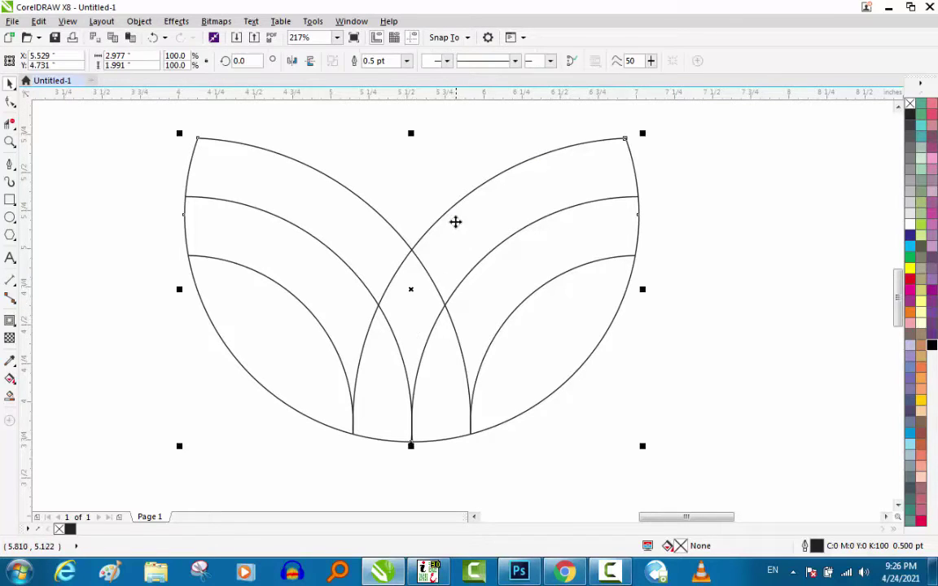
pyautogui.click(451, 203)
pyautogui.click(462, 207)
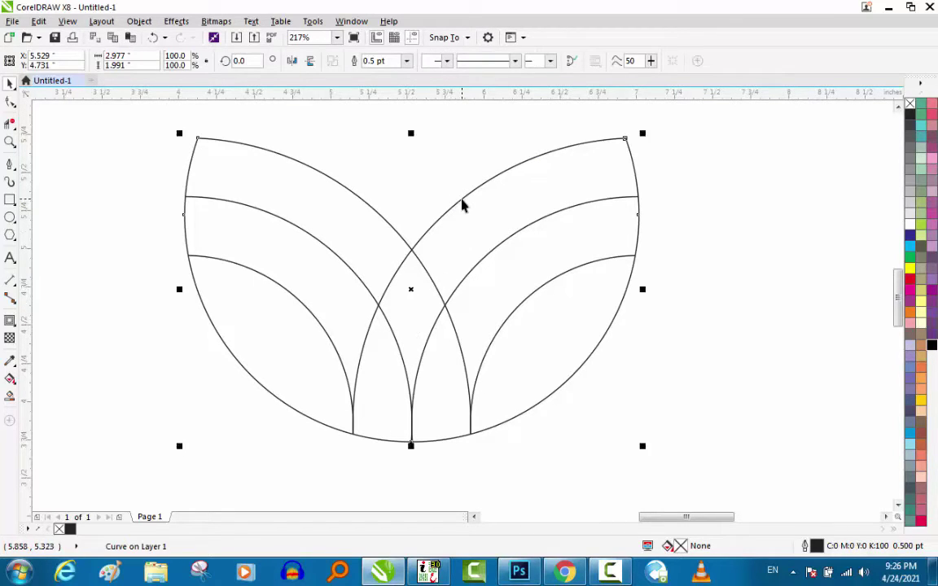
pyautogui.keyDown('ctrl'); pyautogui.click(462, 198); pyautogui.keyUp('ctrl')
# - Zoom in on the central arcs and delete the segment below the left crossing
pyautogui.moveTo(462, 198); pyautogui.dragTo(481, 211)
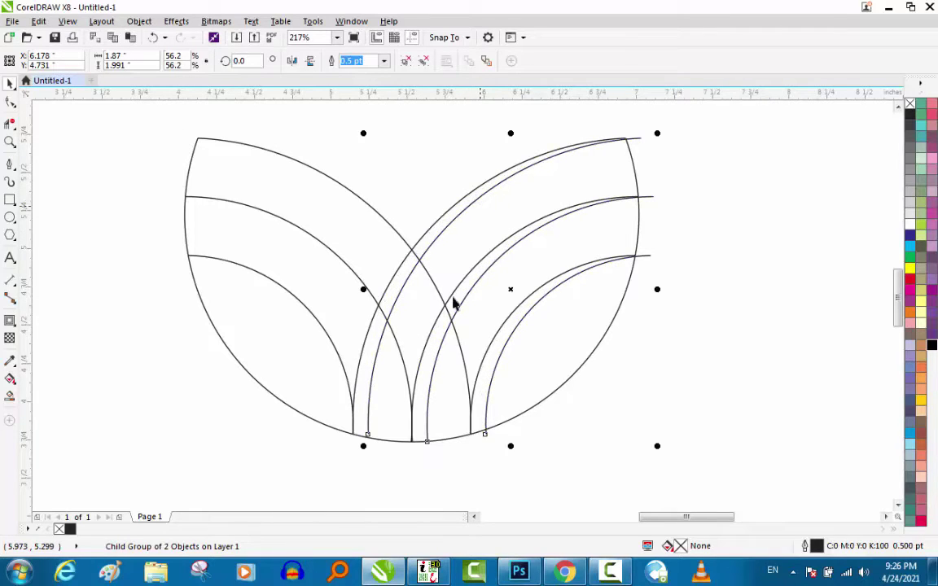
pyautogui.press('z')
pyautogui.moveTo(601, 205); pyautogui.dragTo(346, 407)
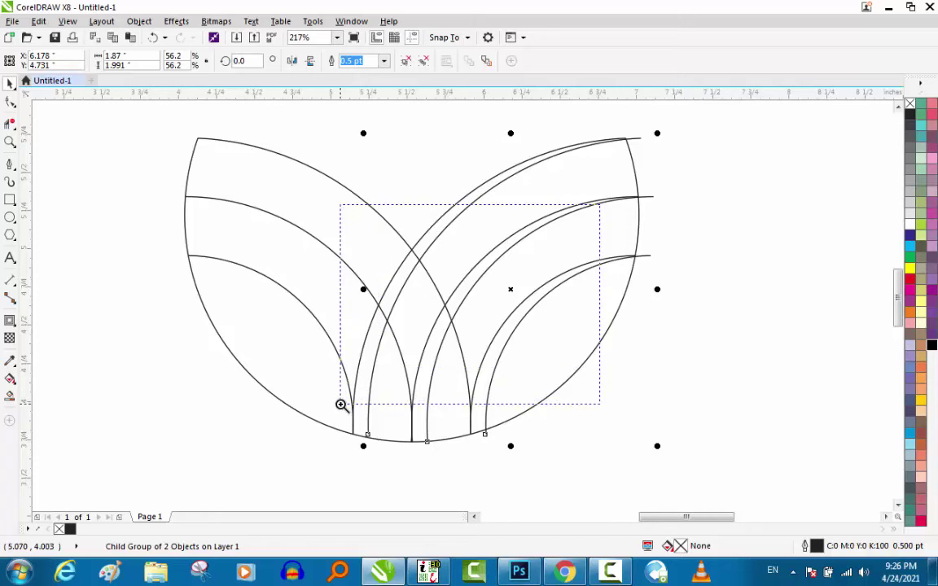
pyautogui.click(10, 123)
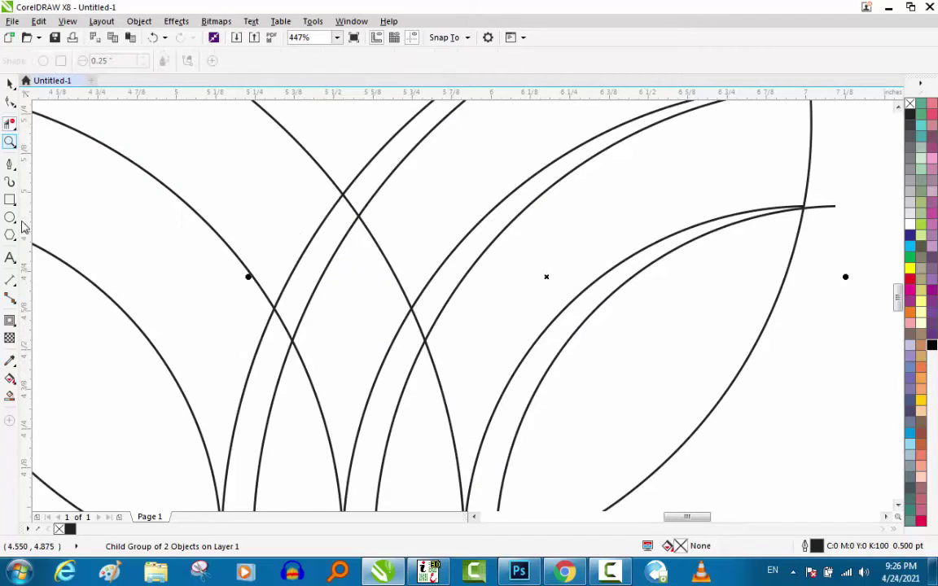
pyautogui.scroll(3, 277, 321)
pyautogui.moveTo(316, 295); pyautogui.dragTo(285, 351)
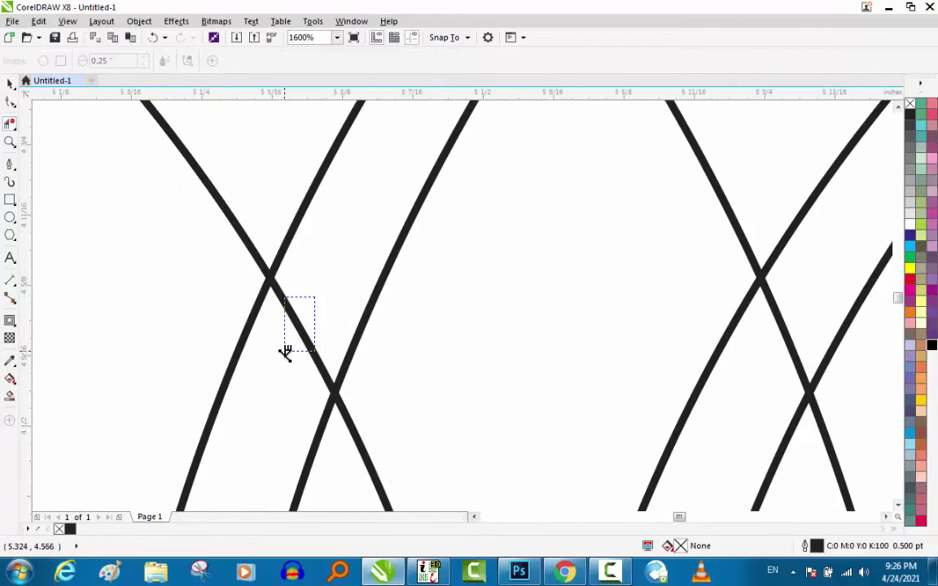
pyautogui.press('Delete')
# - Delete the segment below the right crossing, then select both halves of the logo
pyautogui.scroll(-1, 486, 361)
pyautogui.moveTo(553, 333); pyautogui.dragTo(530, 349)
pyautogui.press('Delete')
pyautogui.press('space')
pyautogui.scroll(-2, 379, 328)
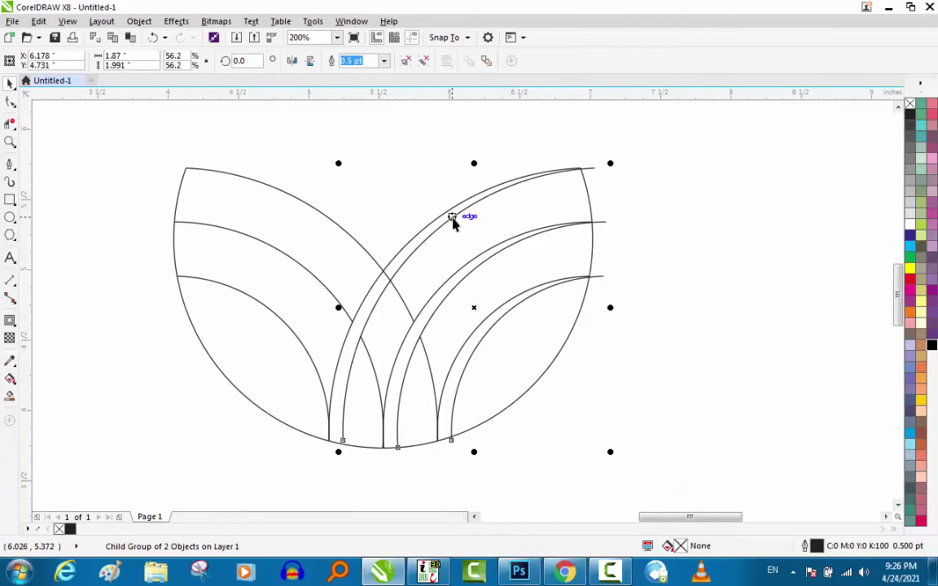
pyautogui.click(541, 347)
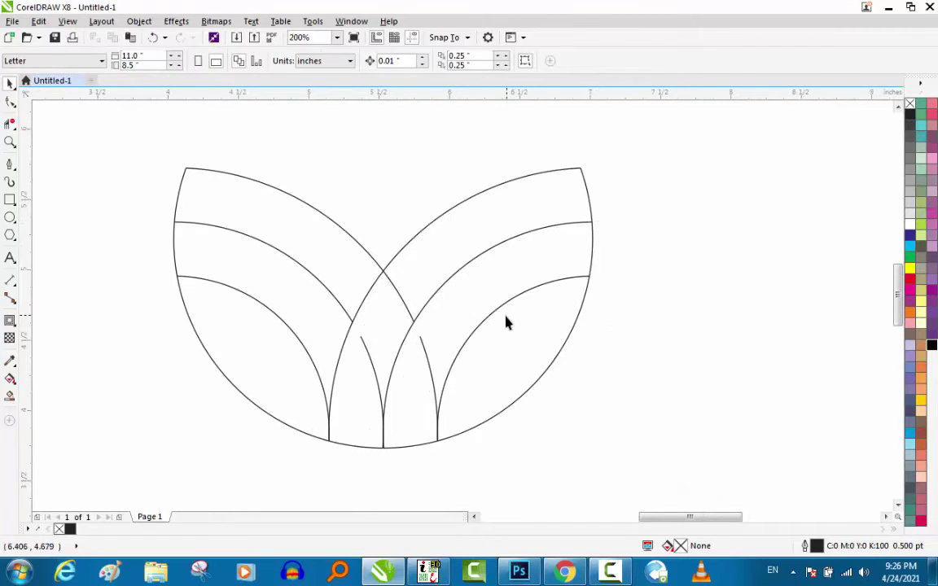
pyautogui.scroll(-1, 506, 324)
pyautogui.moveTo(235, 498); pyautogui.dragTo(619, 188)
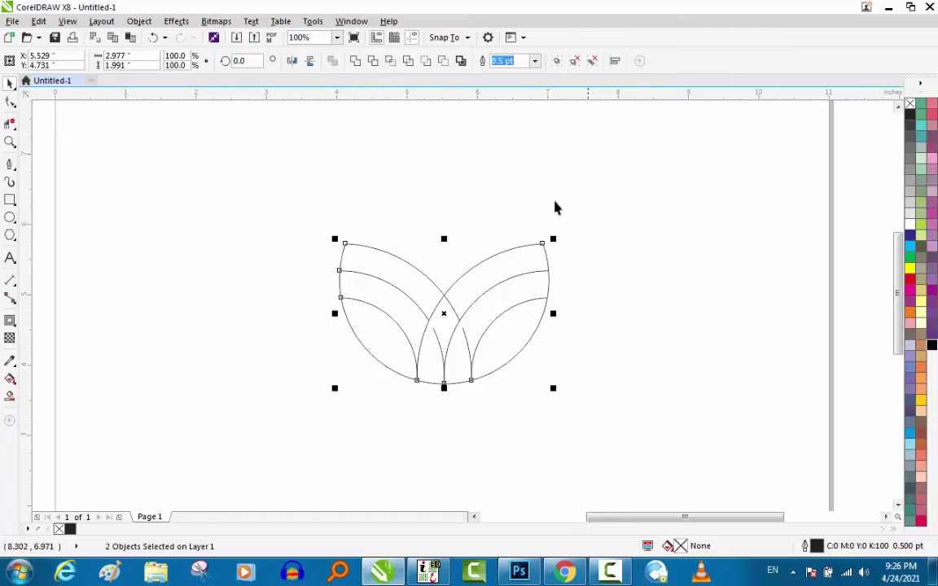
# - Give all the selected logo arcs an 8.0 pt outline width in Outline Pen
pyautogui.hotkey('shift', 'F2')
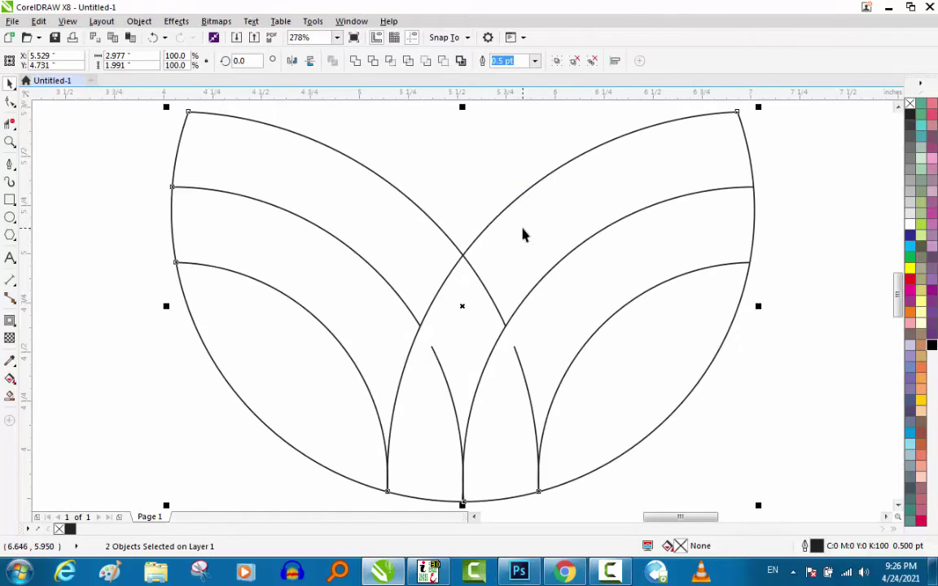
pyautogui.press('F12')
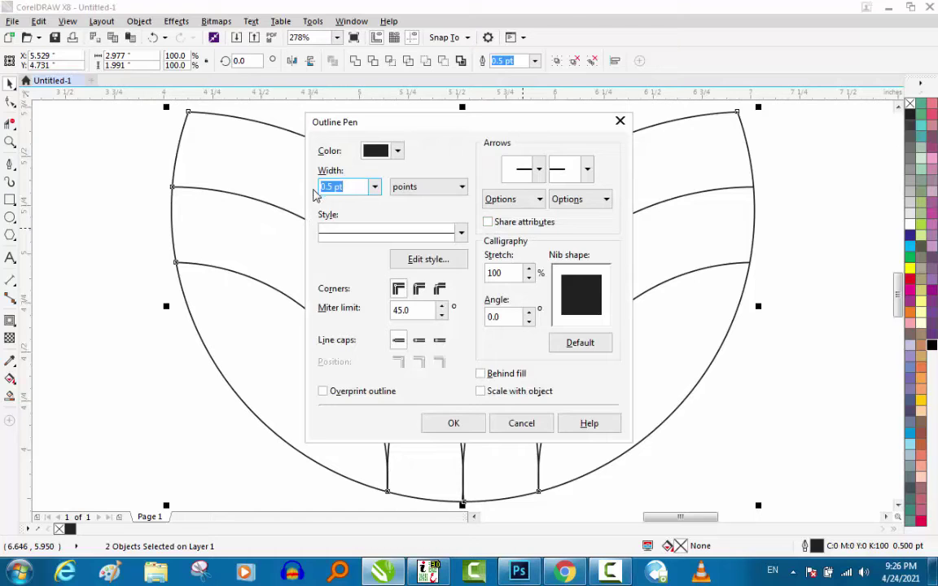
pyautogui.click(375, 193)
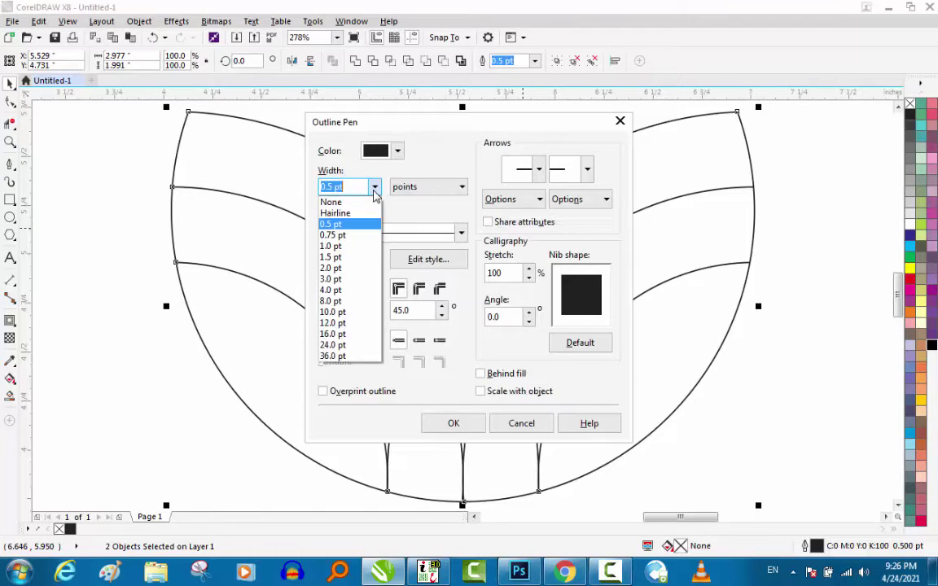
pyautogui.click(348, 301)
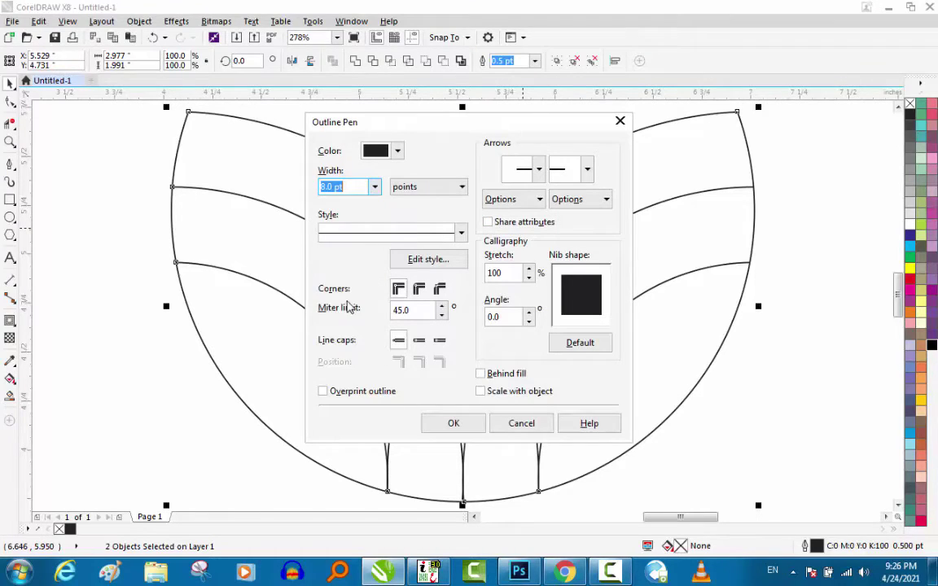
pyautogui.click(447, 422)
pyautogui.scroll(-3, 337, 382)
pyautogui.click(413, 238)
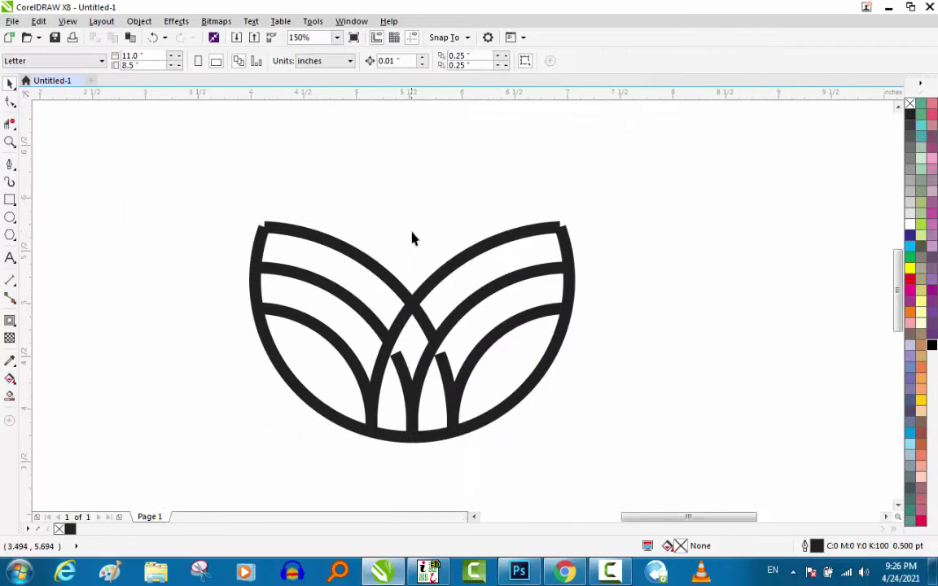
pyautogui.moveTo(659, 168); pyautogui.dragTo(172, 486)
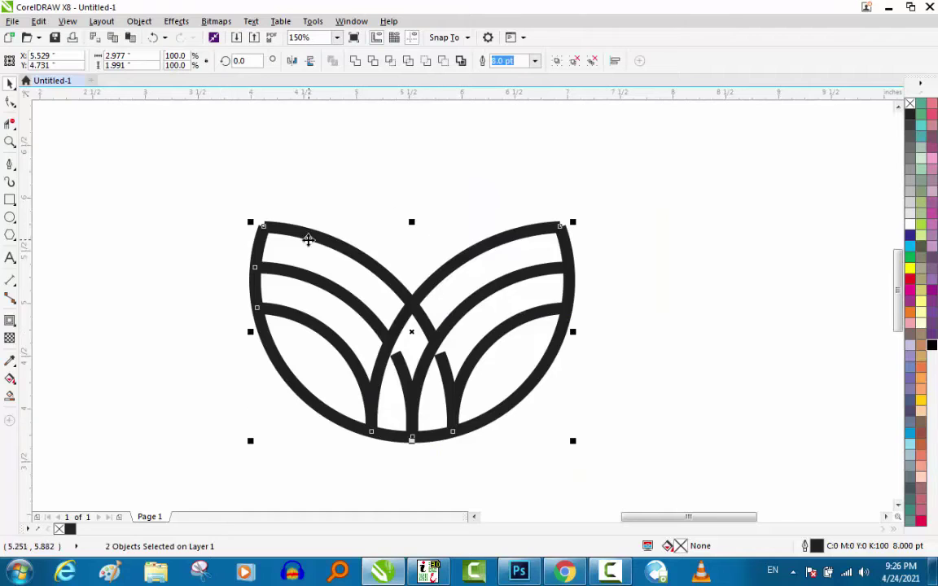
pyautogui.scroll(3, 329, 185)
pyautogui.click(616, 227)
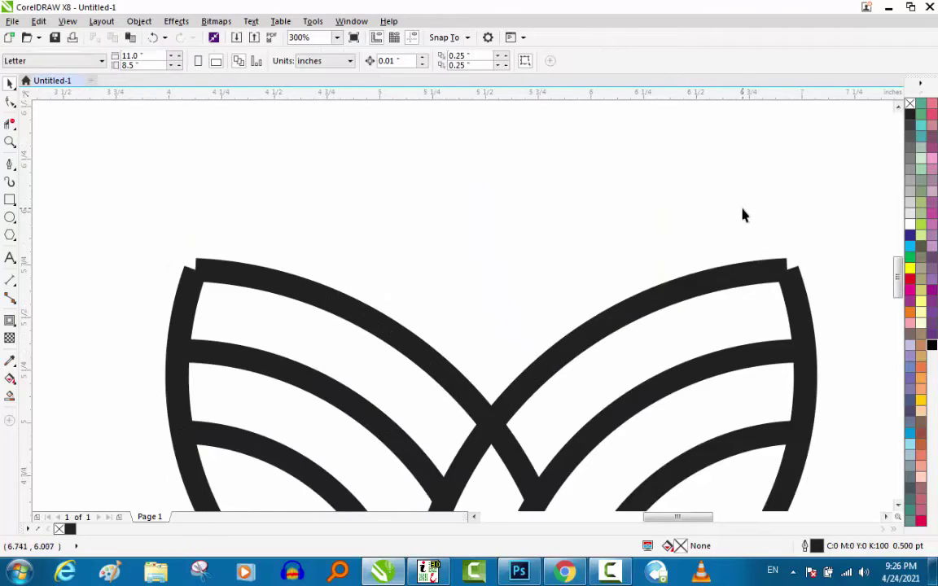
pyautogui.click(794, 281)
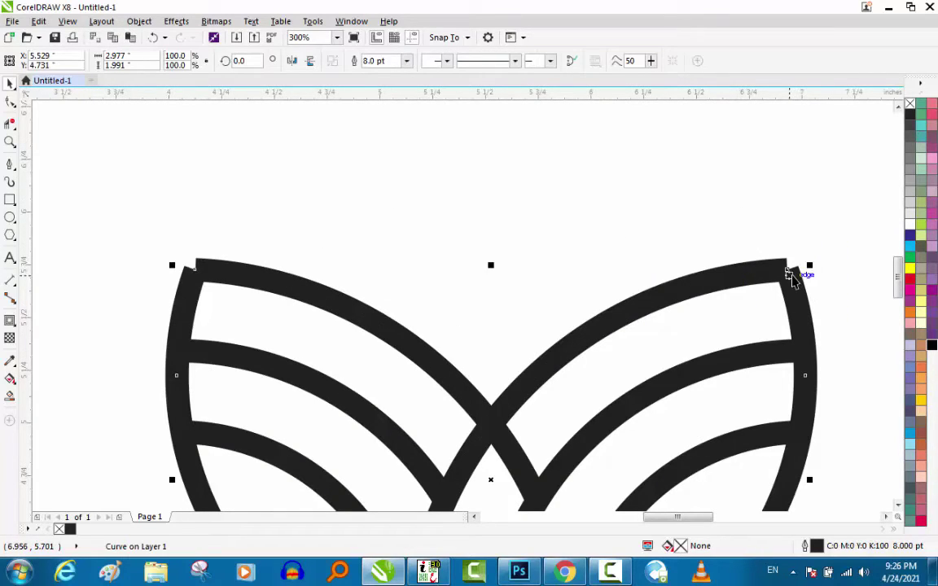
pyautogui.scroll(-1, 528, 215)
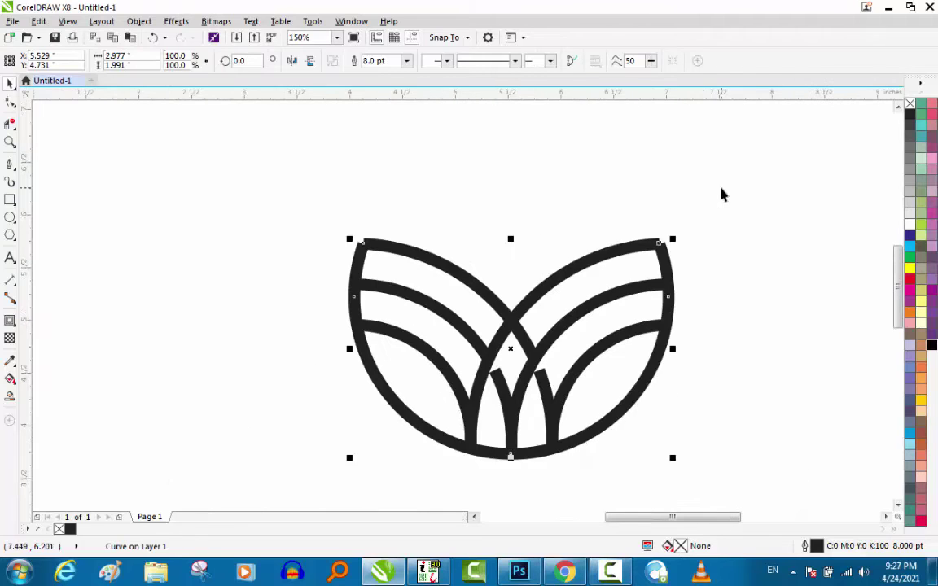
# - Ungroup the logo and weld its seven arcs into one single curve
pyautogui.moveTo(722, 188)
pyautogui.mouseDown()
pyautogui.moveTo(272, 488)
pyautogui.moveTo(280, 458)
pyautogui.mouseUp()
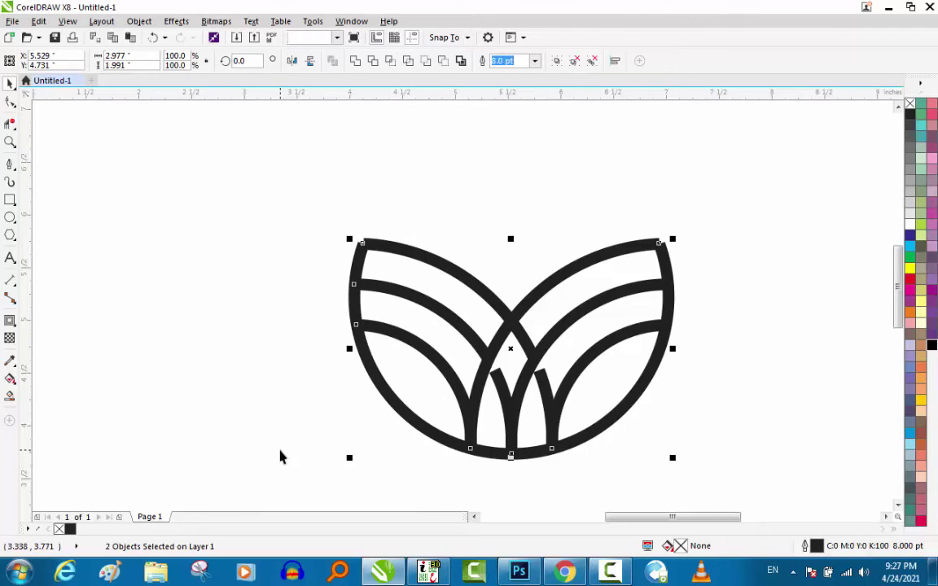
pyautogui.hotkey('ctrl', 'a')
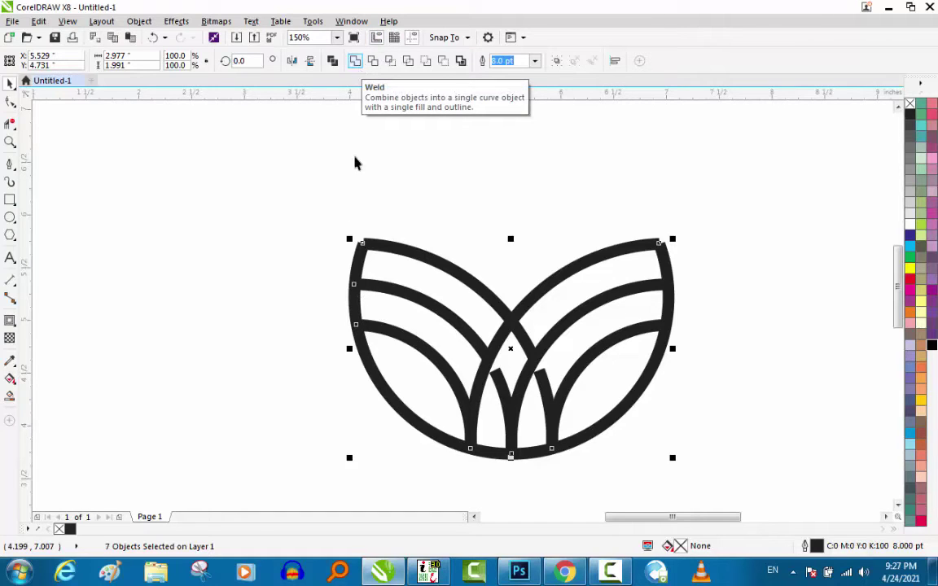
pyautogui.moveTo(276, 157); pyautogui.dragTo(827, 505)
pyautogui.scroll(-1, 832, 509)
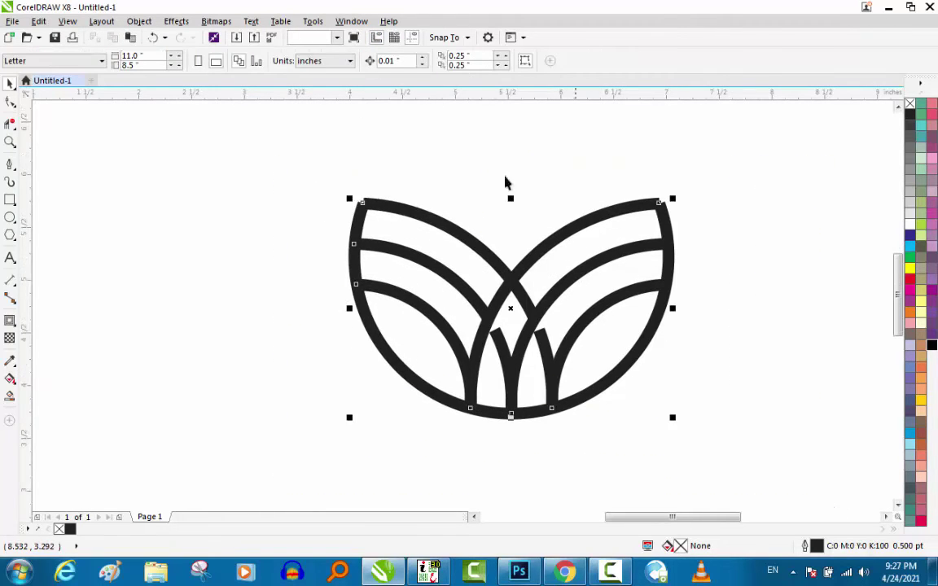
pyautogui.click(356, 63)
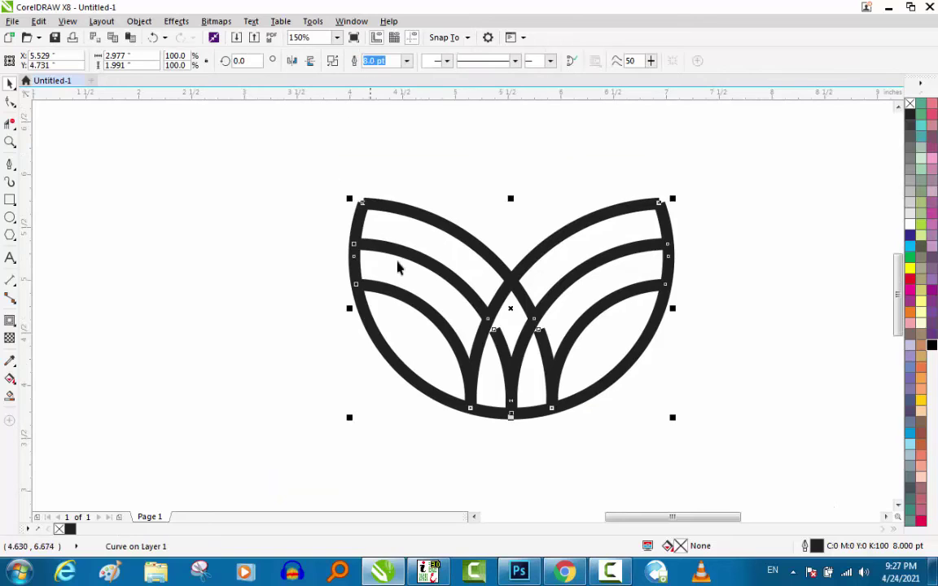
# - Join the two open end nodes at the left petal's top tip
pyautogui.click(9, 102)
pyautogui.moveTo(324, 167); pyautogui.dragTo(415, 252)
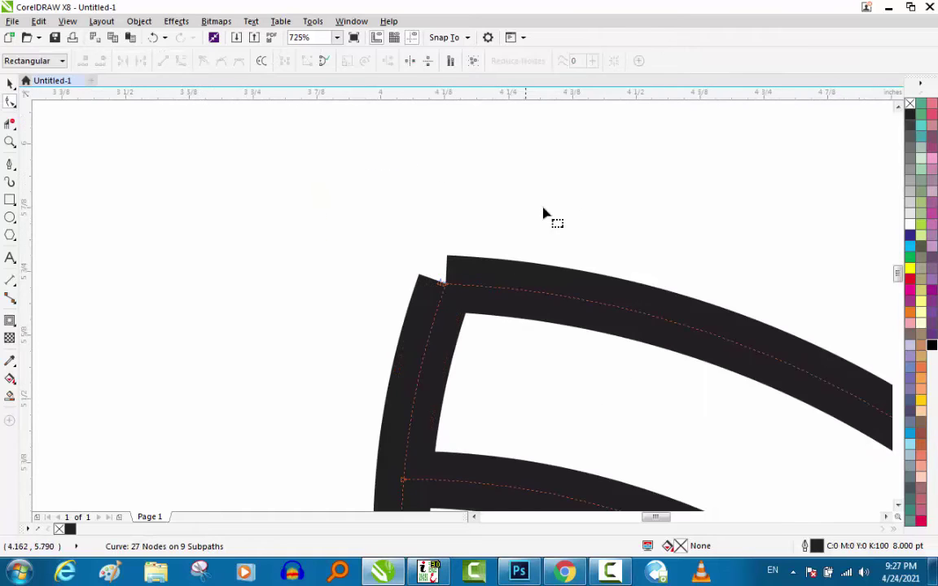
pyautogui.moveTo(567, 188); pyautogui.dragTo(371, 330)
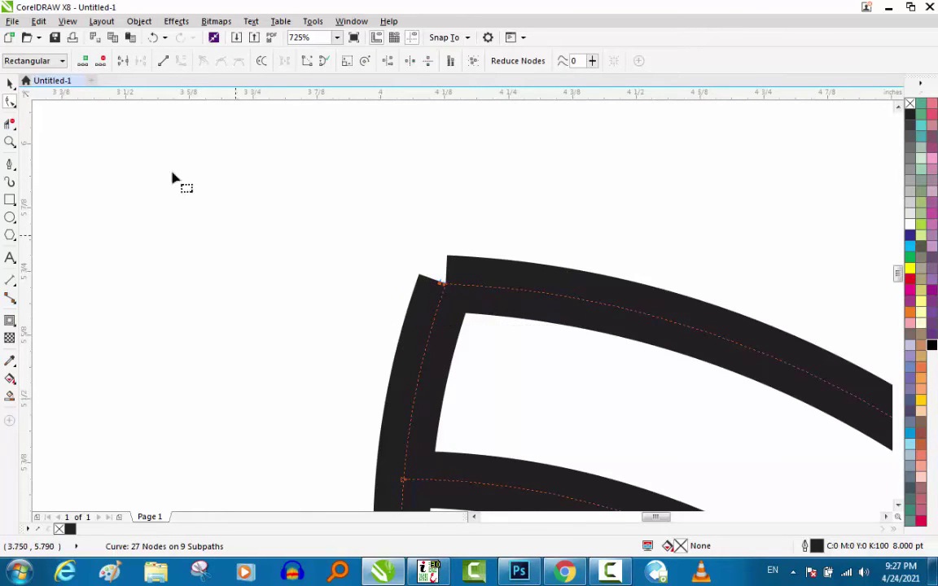
pyautogui.click(123, 62)
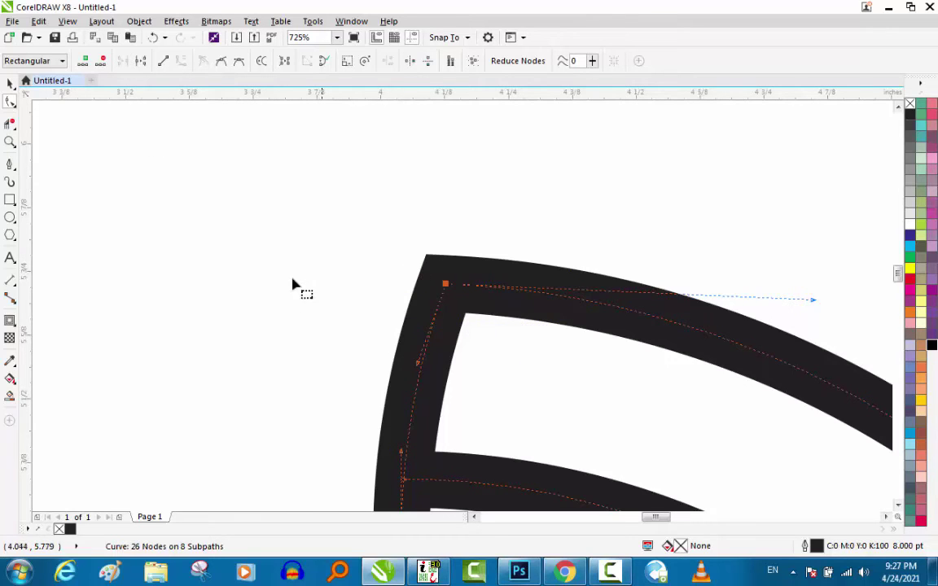
pyautogui.press('space')
pyautogui.scroll(-3, 249, 281)
# - Join the two end nodes at the right petal's top corner, then zoom back out
pyautogui.press('z')
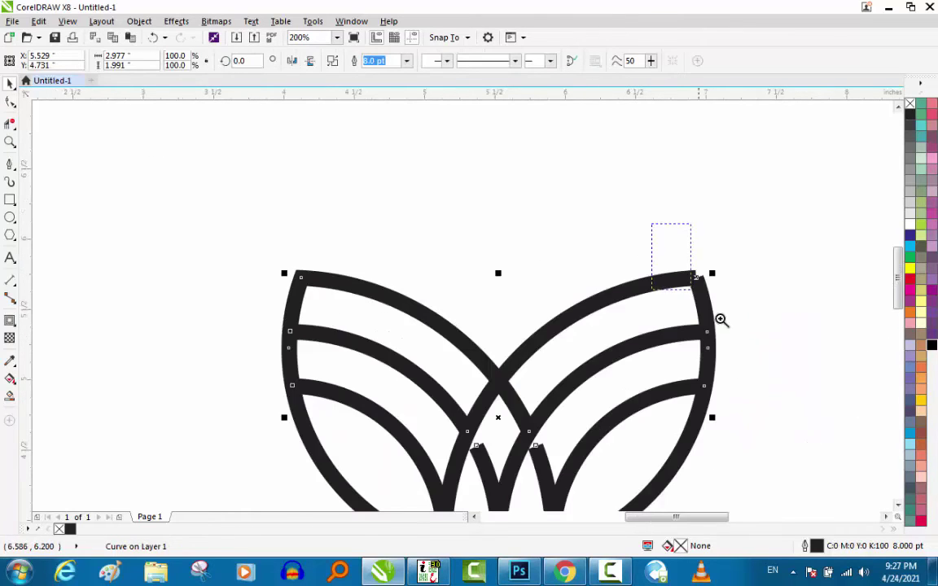
pyautogui.moveTo(652, 224); pyautogui.dragTo(691, 282)
pyautogui.click(455, 321)
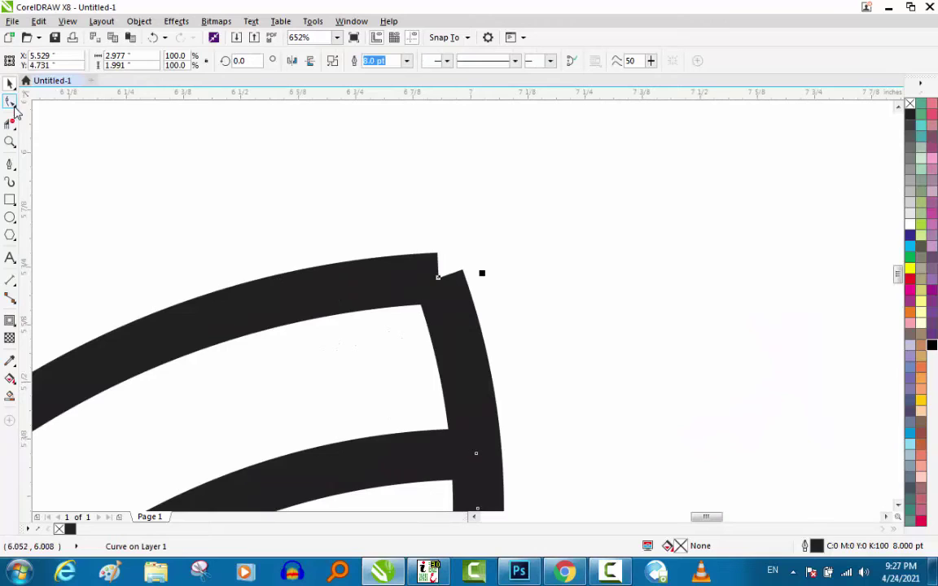
pyautogui.click(10, 101)
pyautogui.moveTo(521, 205); pyautogui.dragTo(387, 318)
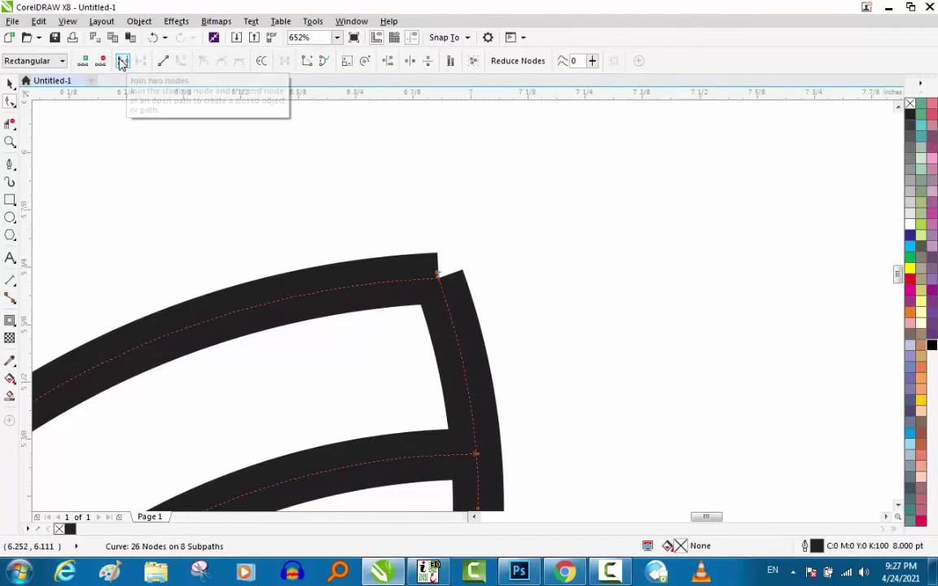
pyautogui.click(123, 61)
pyautogui.press('space')
pyautogui.scroll(-5, 518, 277)
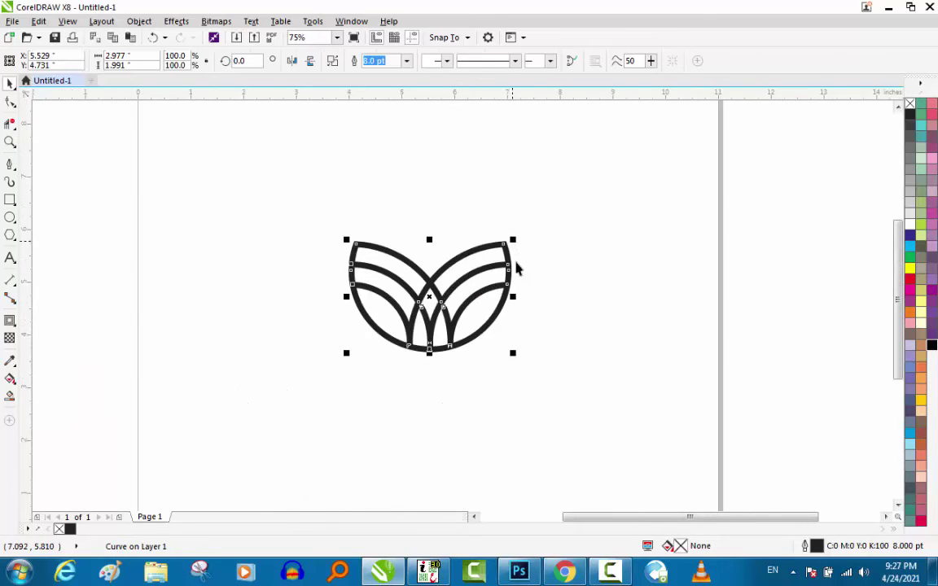
pyautogui.press('Escape')
pyautogui.scroll(2, 386, 428)
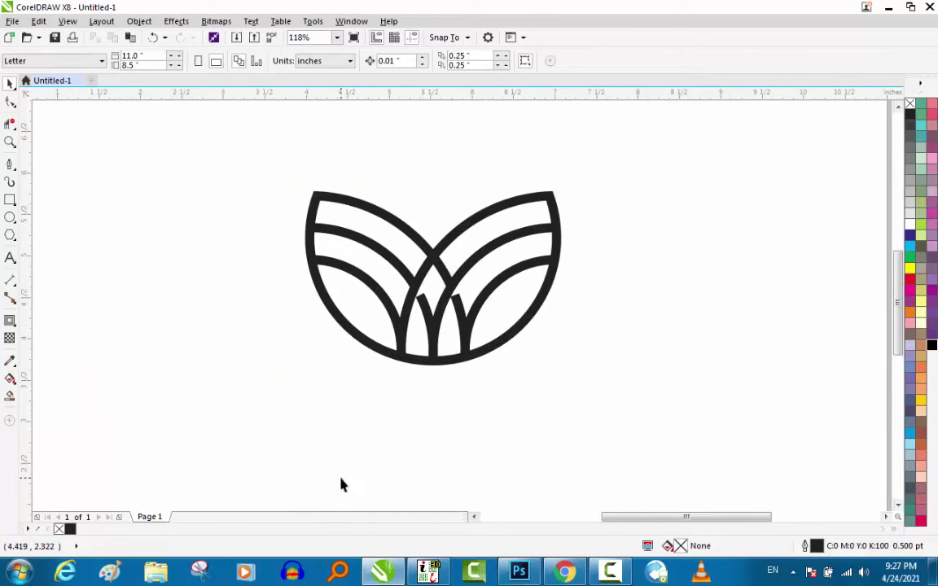
# - Add the artistic text 'CompanyName' below the leaf logo
pyautogui.press('F8')
pyautogui.click(183, 425)
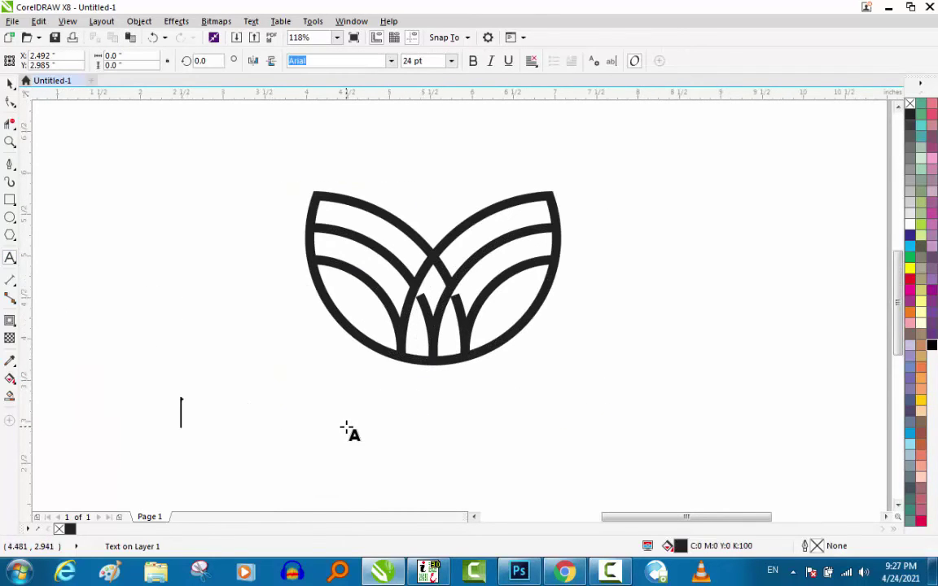
pyautogui.write('N')
pyautogui.press('BackSpace')
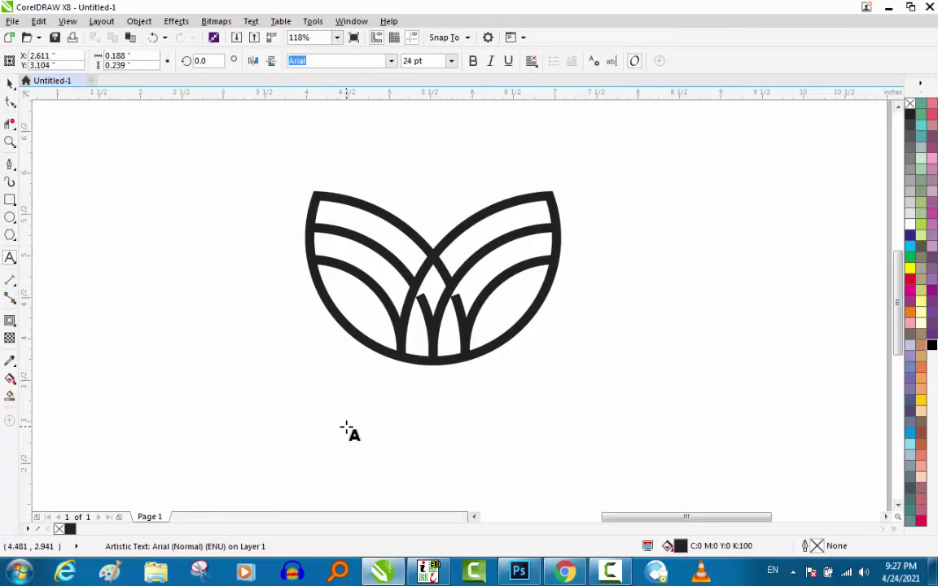
pyautogui.press('BackSpace')
pyautogui.write('C')
pyautogui.write('ompany')
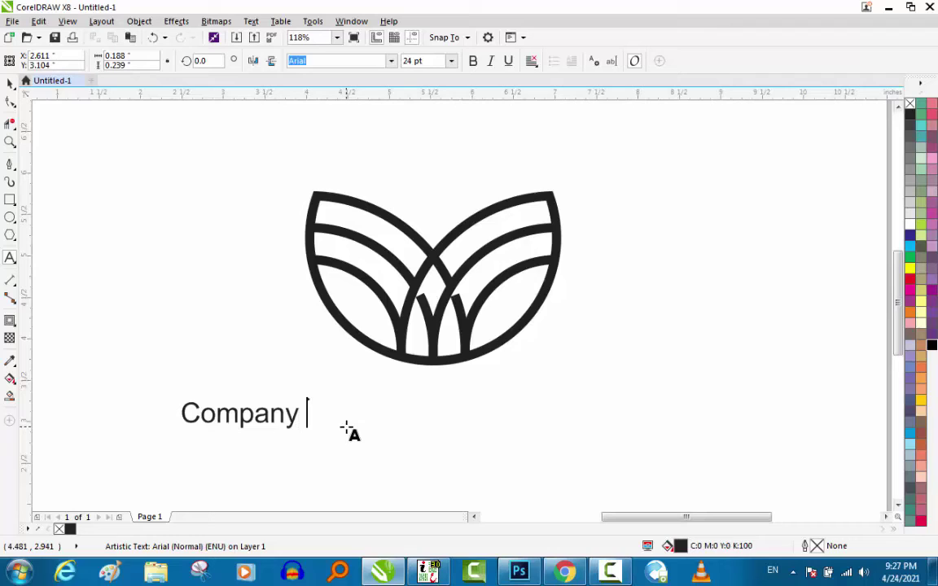
pyautogui.write('Name')
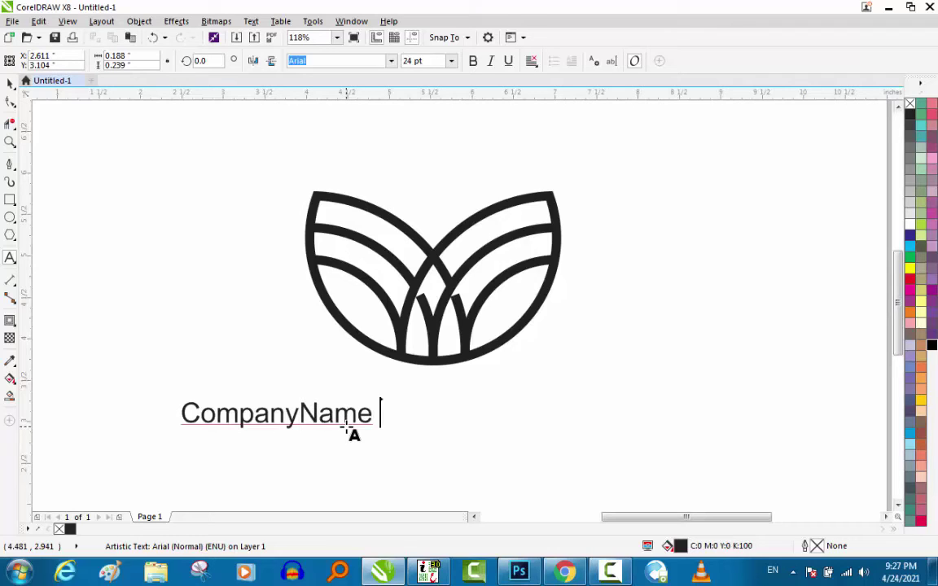
pyautogui.hotkey('ctrl', 'space')
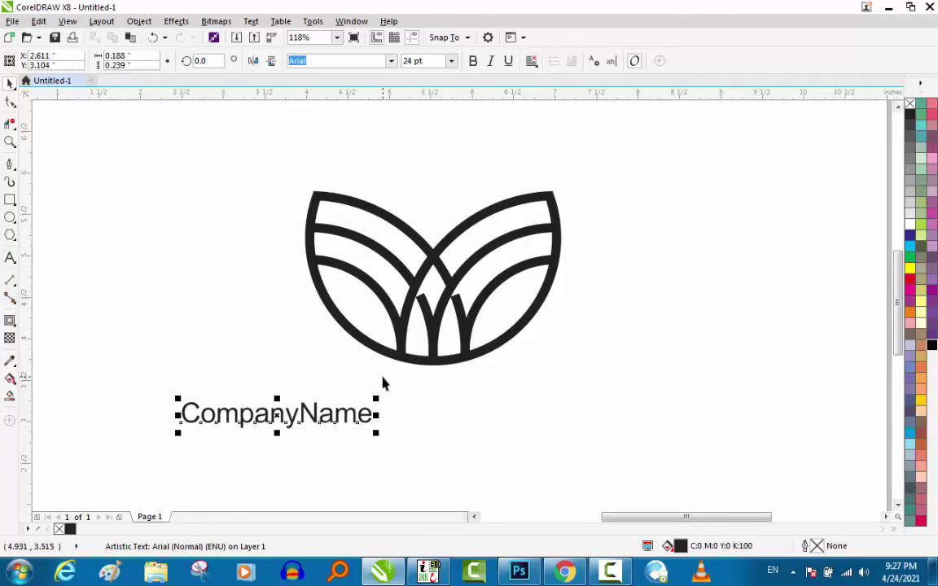
# - Centre the CompanyName text horizontally under the logo
pyautogui.click(395, 360)
pyautogui.keyDown('shift'); pyautogui.click(396, 360); pyautogui.keyUp('shift')
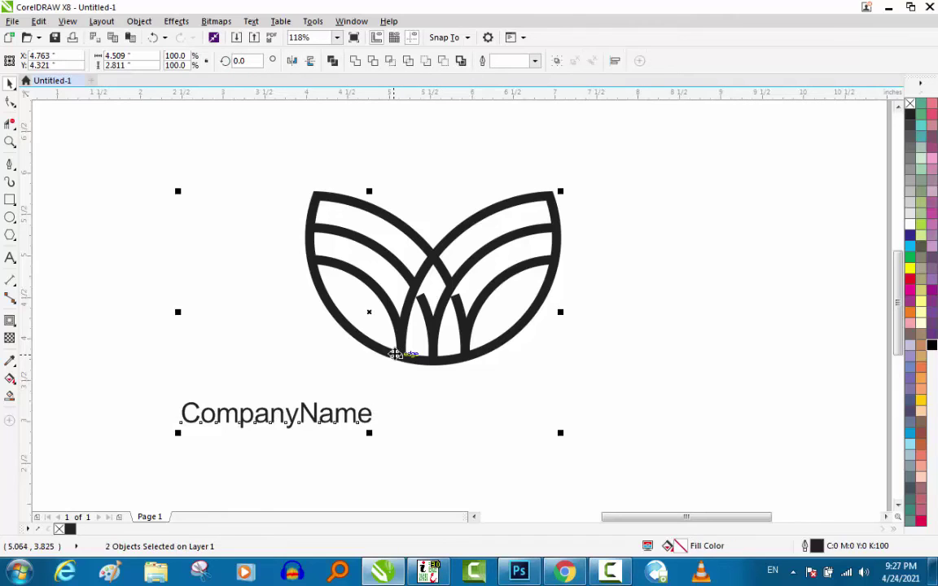
pyautogui.press('c')
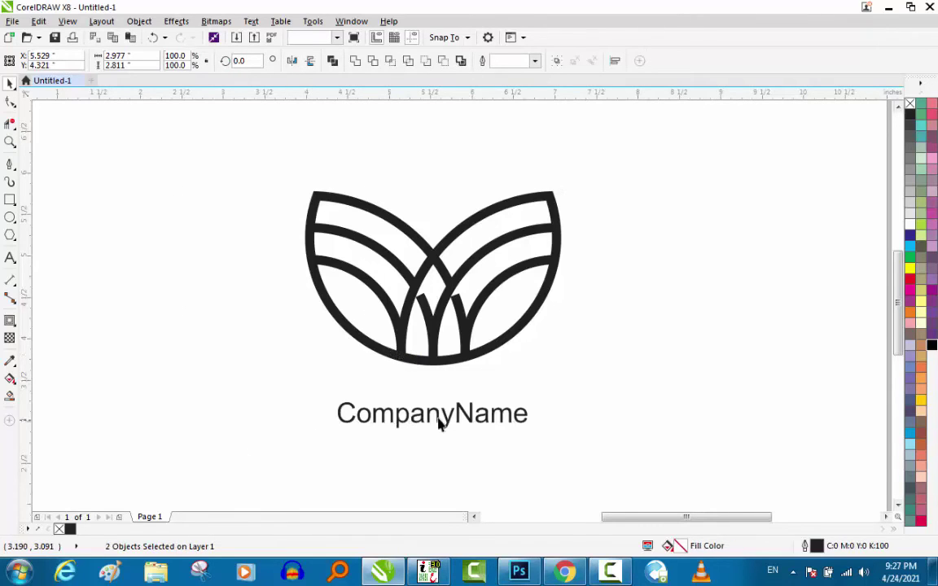
pyautogui.click(450, 419)
pyautogui.click(444, 414)
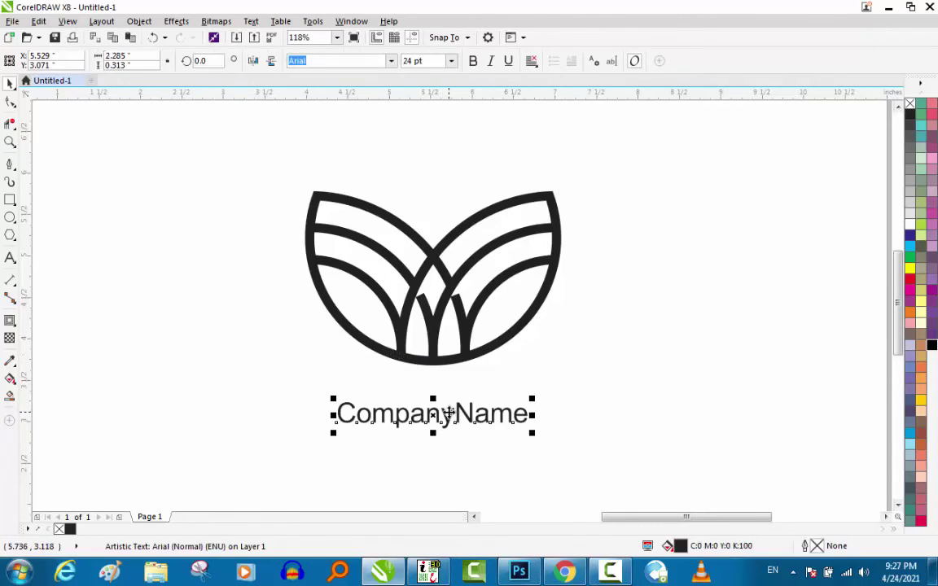
# - Change the text to uppercase COMPANYNAME, move it closer to the logo, and bold COMPANY
pyautogui.click(252, 22)
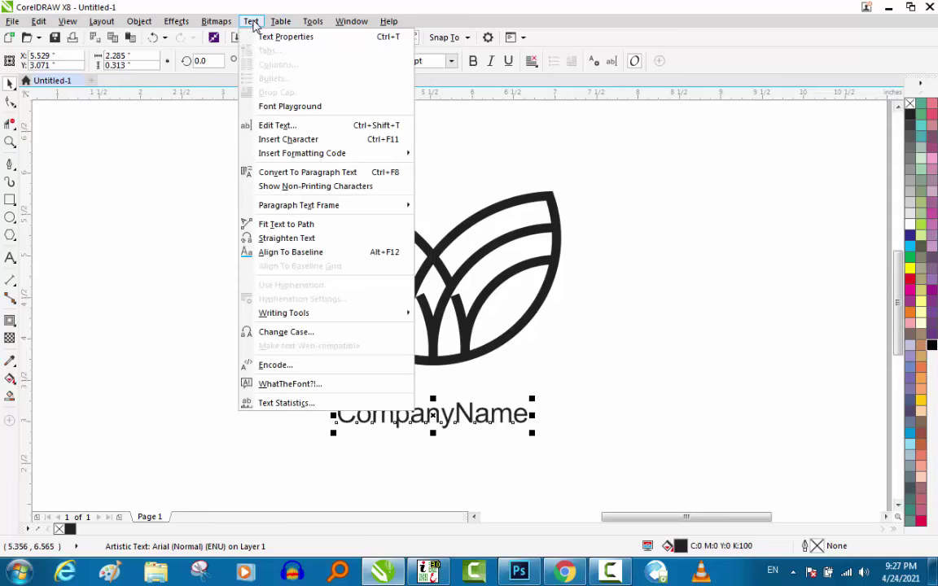
pyautogui.click(281, 332)
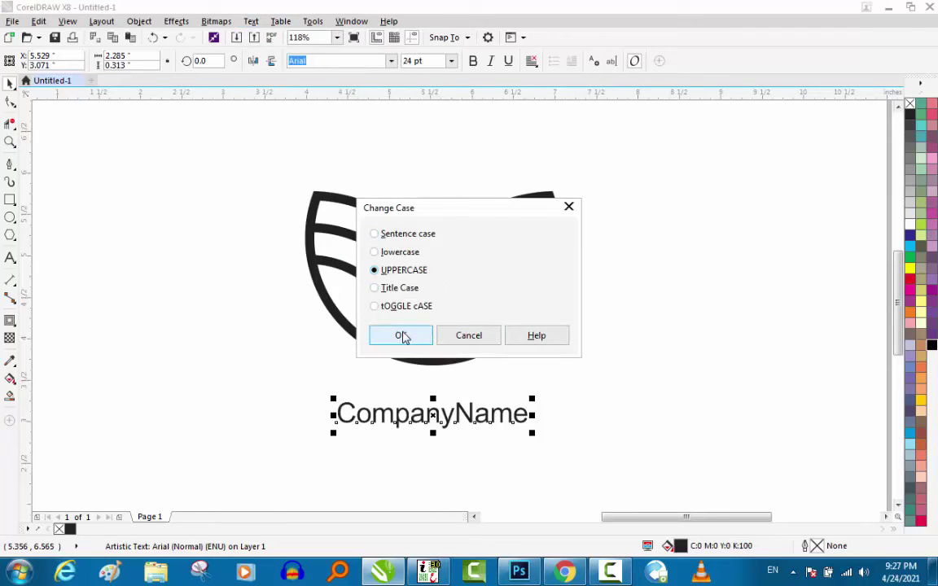
pyautogui.click(399, 335)
pyautogui.moveTo(436, 417)
pyautogui.mouseDown()
pyautogui.moveTo(438, 397)
pyautogui.moveTo(337, 390)
pyautogui.mouseUp()
pyautogui.doubleClick(481, 391)
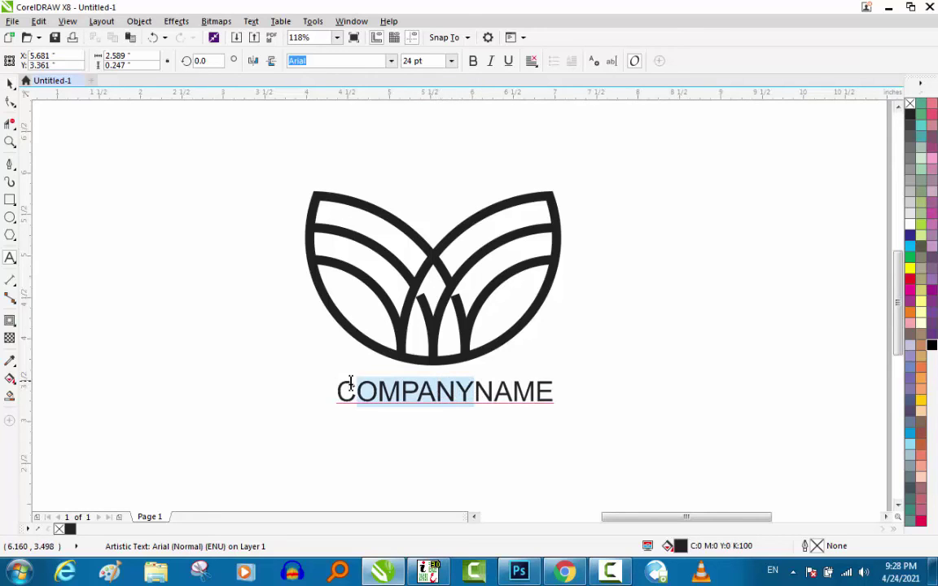
pyautogui.click(472, 62)
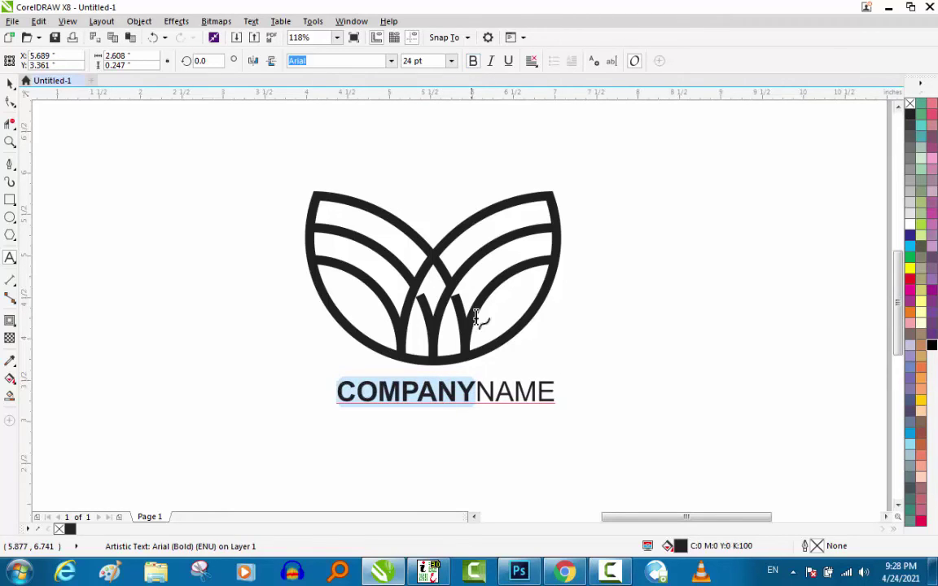
pyautogui.hotkey('ctrl', 'space')
# - Enlarge the COMPANYNAME text to about the logo's width, then select text and logo together
pyautogui.keyDown('shift'); pyautogui.click(465, 345); pyautogui.keyUp('shift')
pyautogui.click(516, 397)
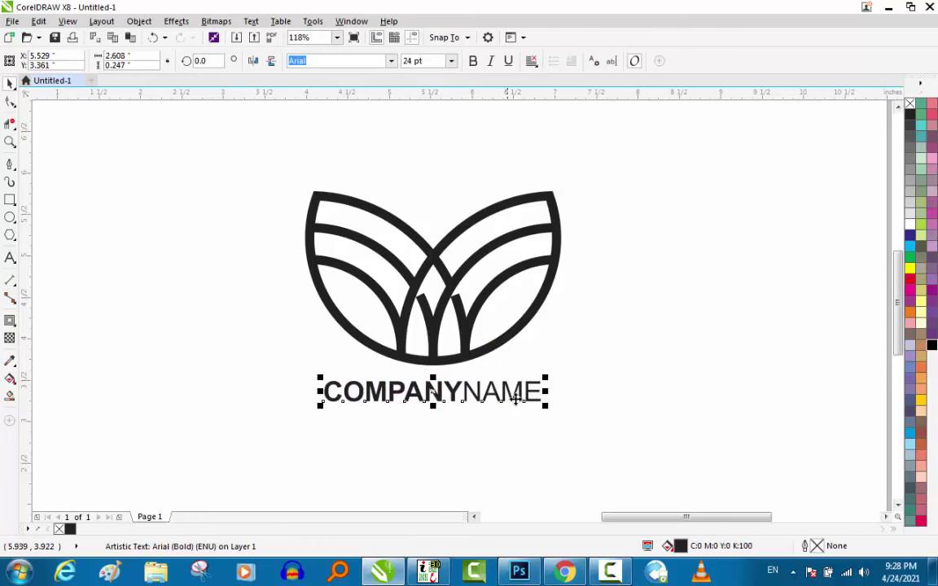
pyautogui.click(551, 408)
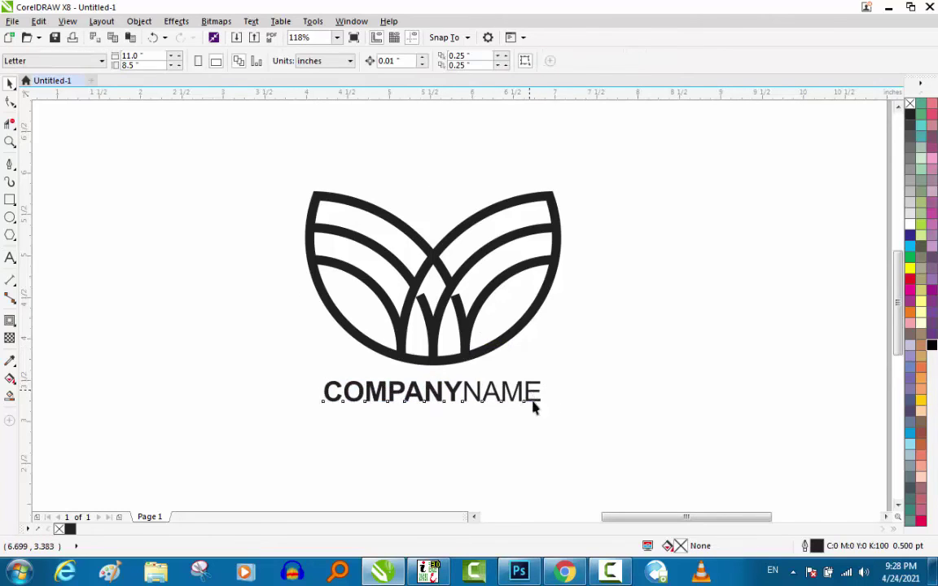
pyautogui.moveTo(535, 403)
pyautogui.mouseDown()
pyautogui.moveTo(547, 417)
pyautogui.moveTo(579, 422)
pyautogui.moveTo(559, 391)
pyautogui.mouseUp()
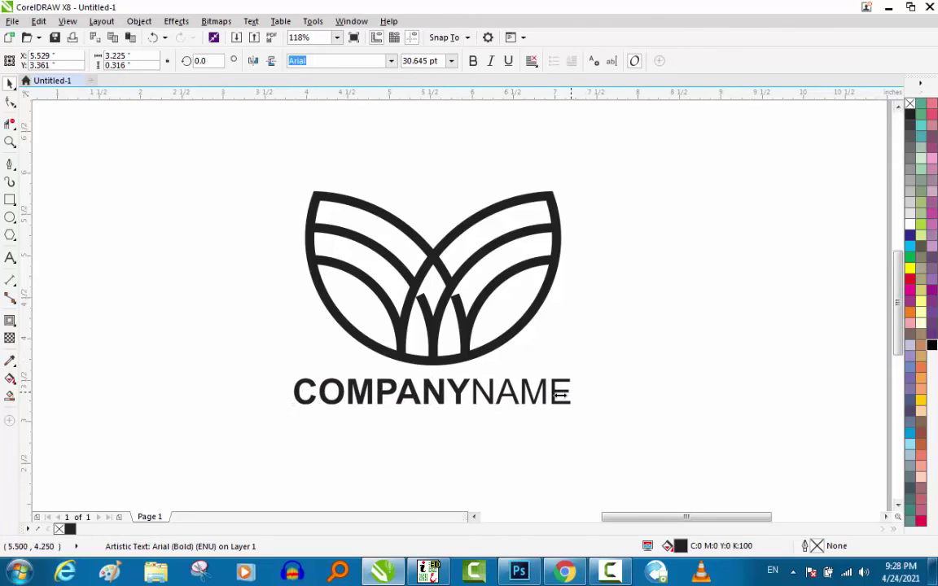
pyautogui.click(622, 352)
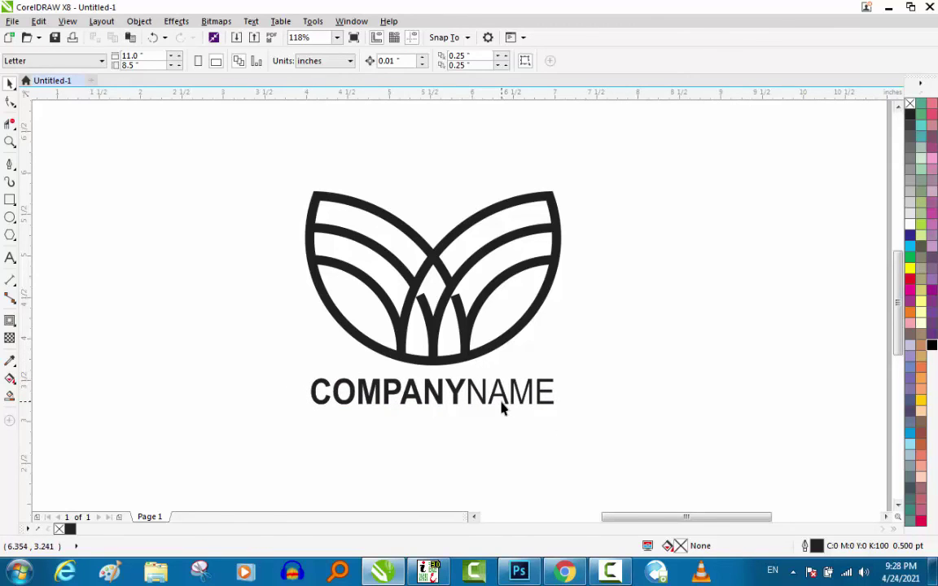
pyautogui.click(504, 394)
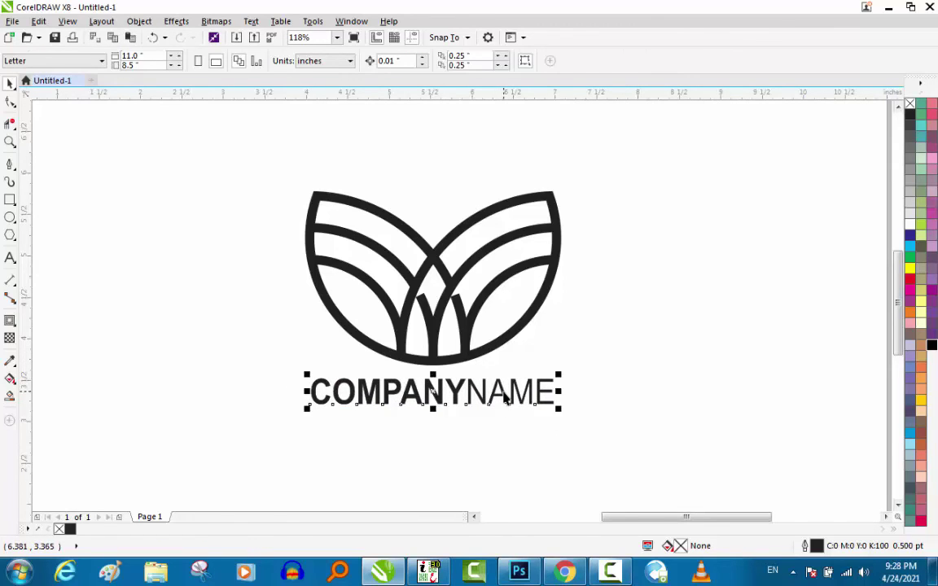
pyautogui.click(346, 501)
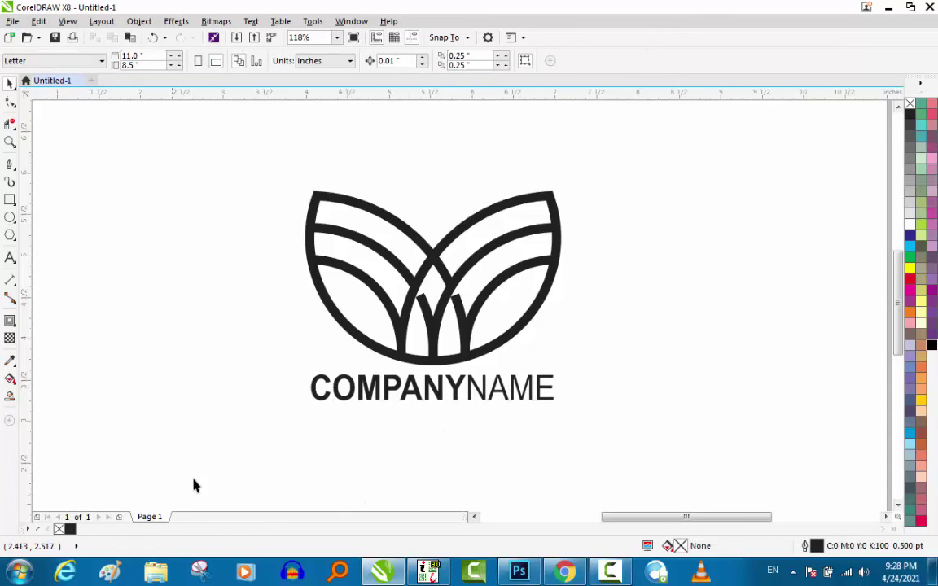
pyautogui.moveTo(177, 470); pyautogui.dragTo(693, 130)
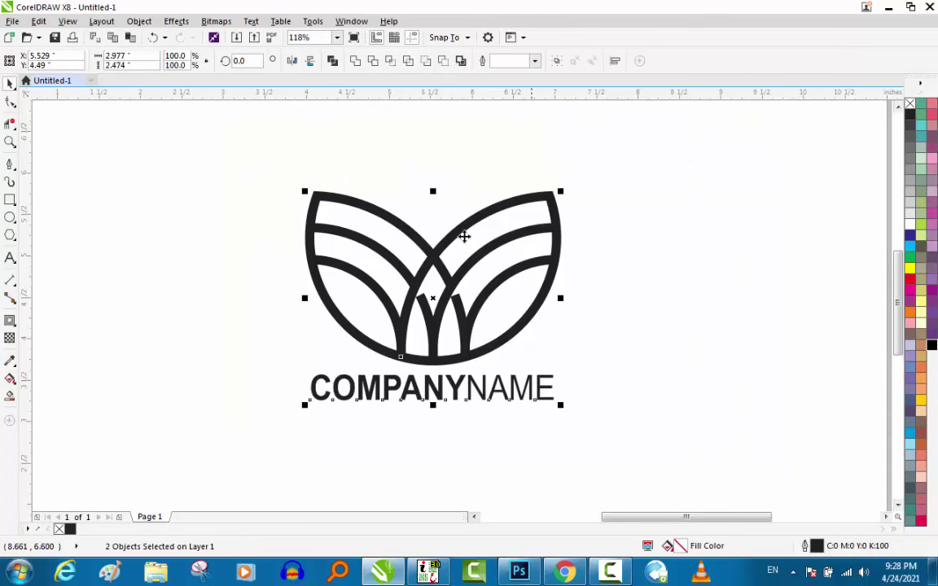
pyautogui.press('z')
pyautogui.moveTo(228, 136); pyautogui.dragTo(636, 442)
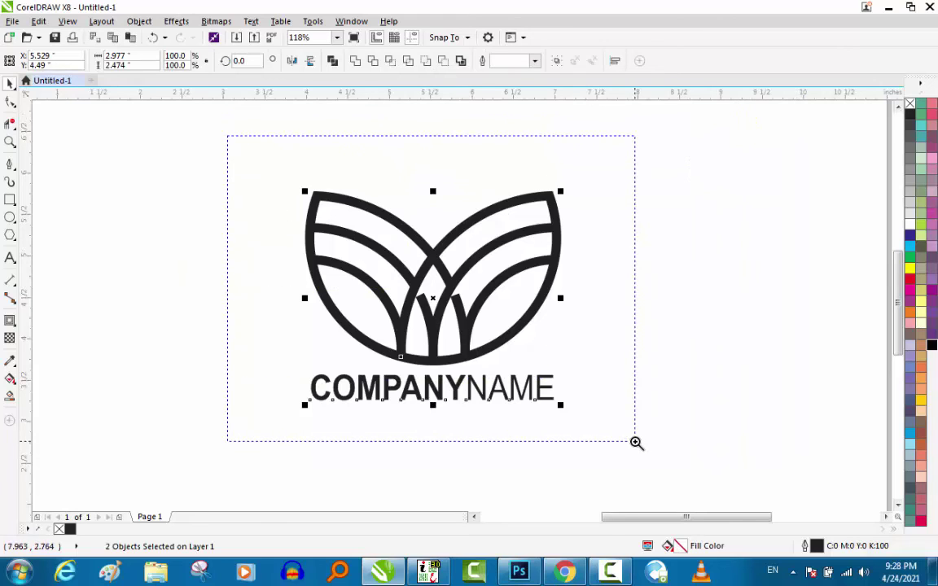
pyautogui.click(718, 393)
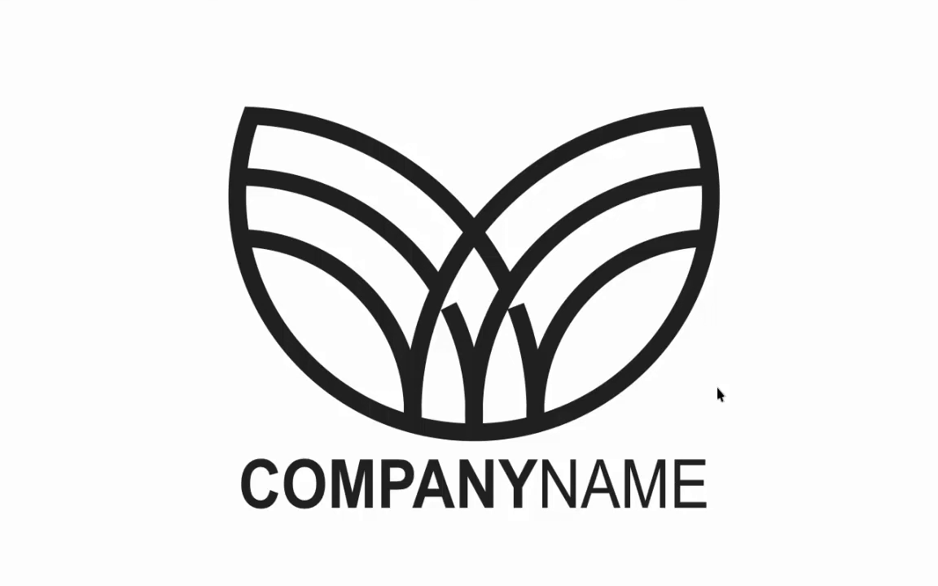
pyautogui.press('Escape')
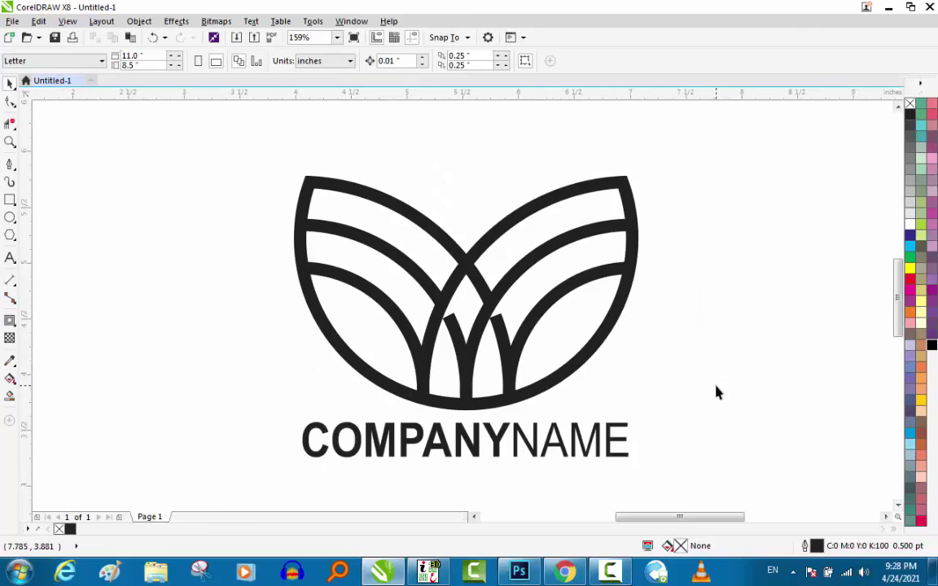
pyautogui.click(621, 572)
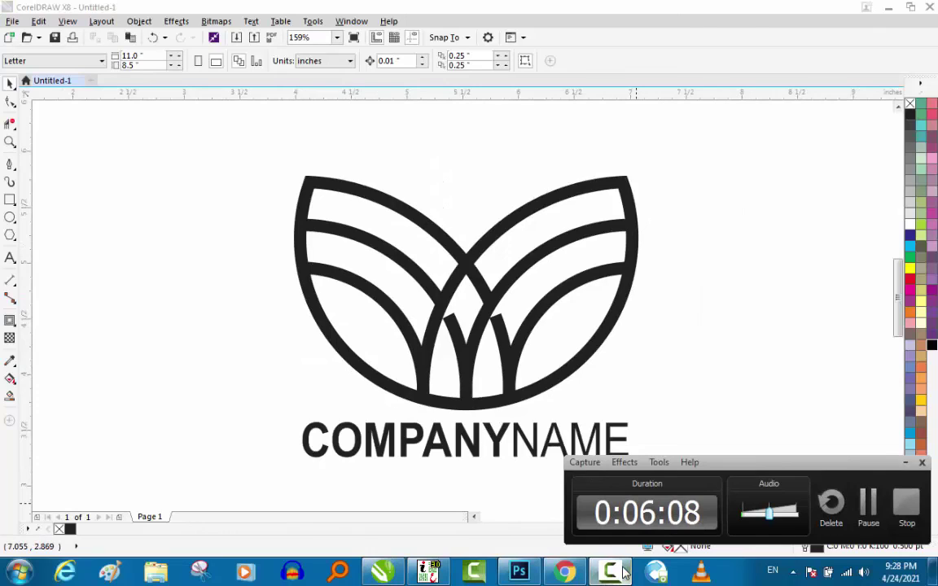